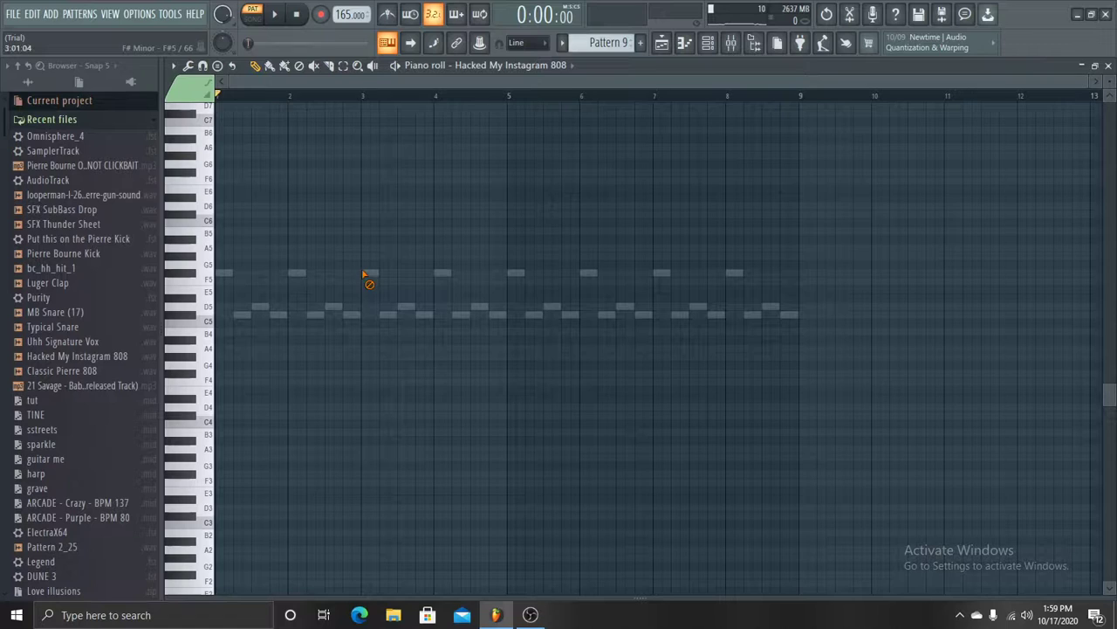
# Step: Open the Omnisphere_4 #2 notes of Pattern 9 and inspect the RC-20 Retro Color effect on mixer insert 10
pyautogui.doubleClick(367, 274)
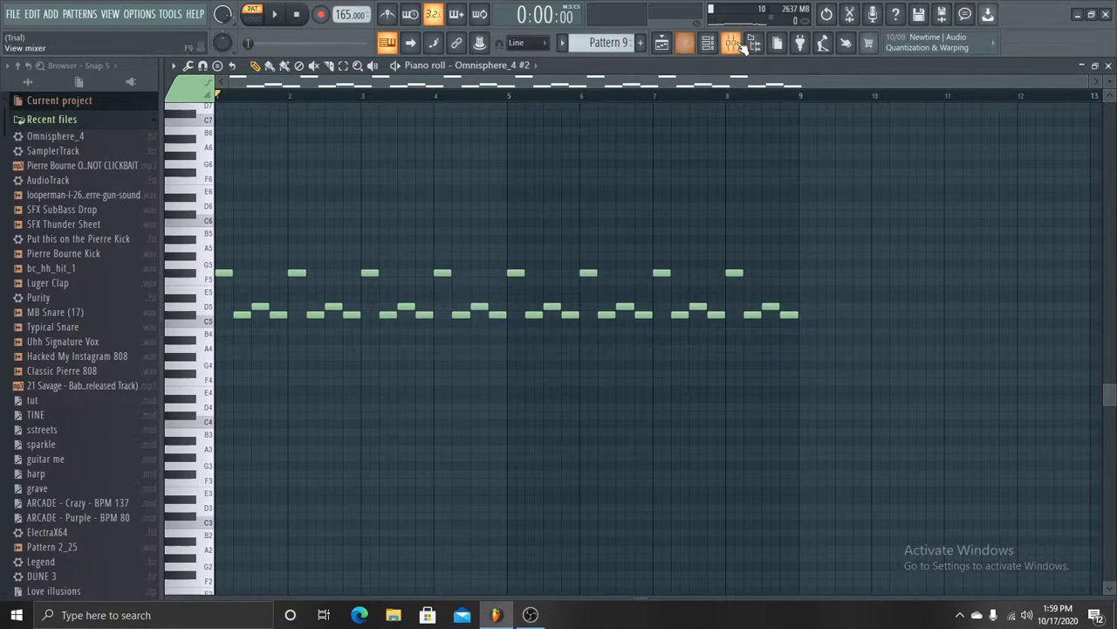
pyautogui.click(735, 44)
pyautogui.click(501, 131)
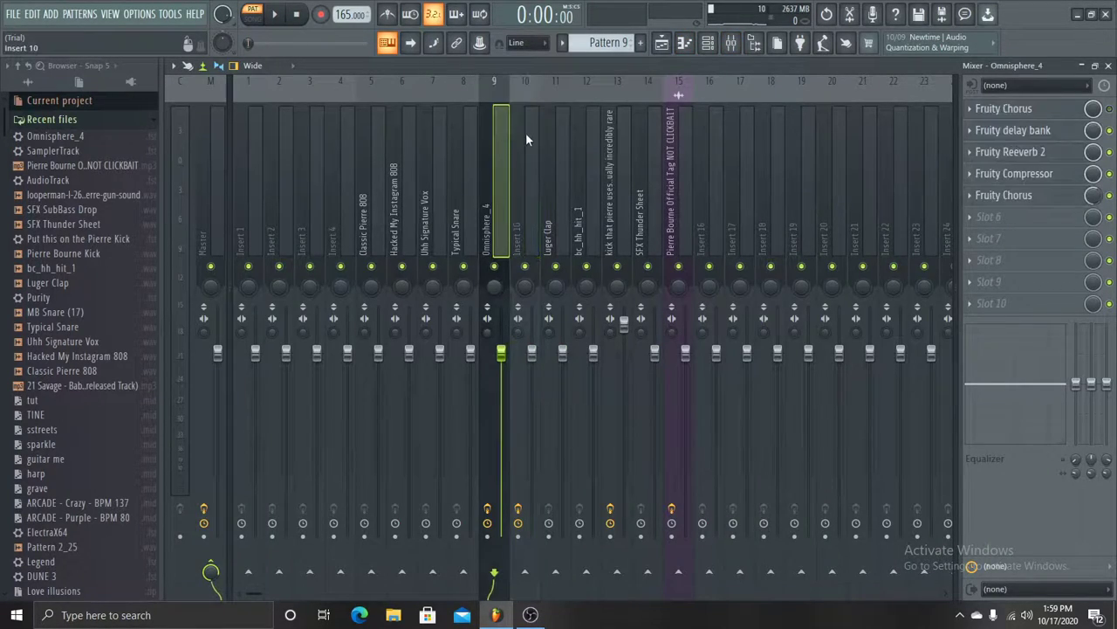
pyautogui.click(525, 136)
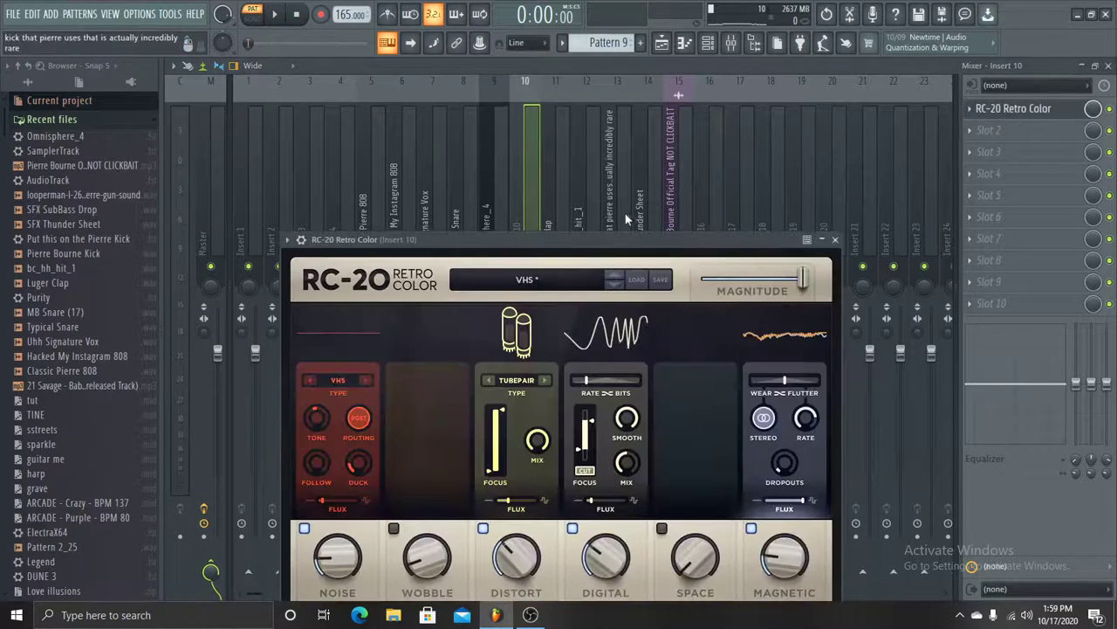
pyautogui.click(832, 238)
# Step: Examine layers A and B of the Omnisphere_4 #2 patch and play back its Pattern 9 melody in the piano roll
pyautogui.click(709, 43)
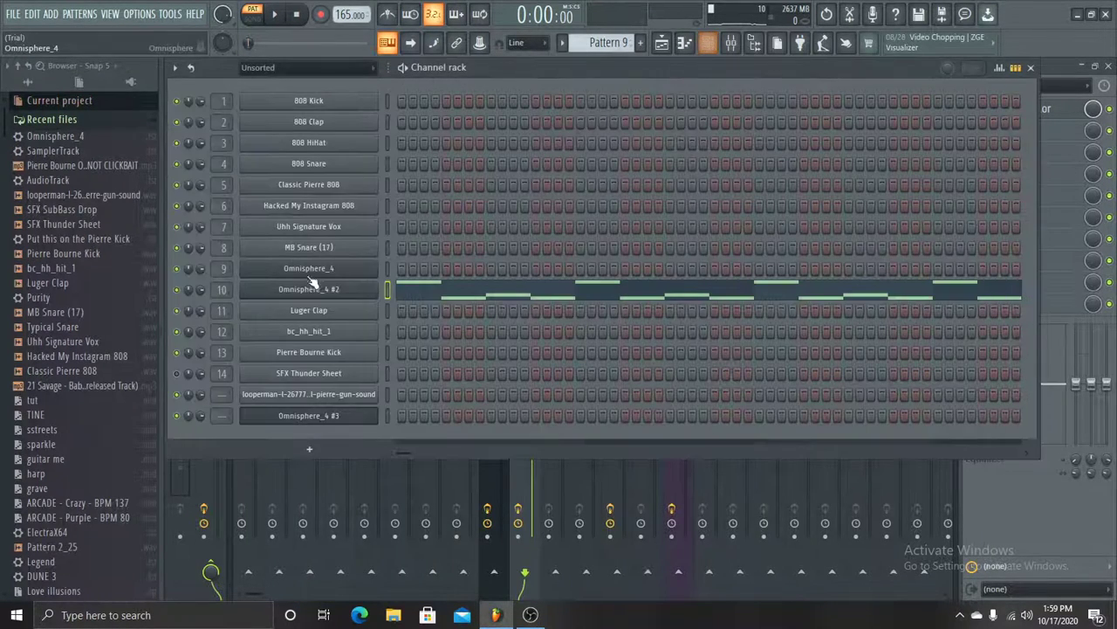
pyautogui.click(308, 290)
pyautogui.click(532, 274)
pyautogui.click(595, 273)
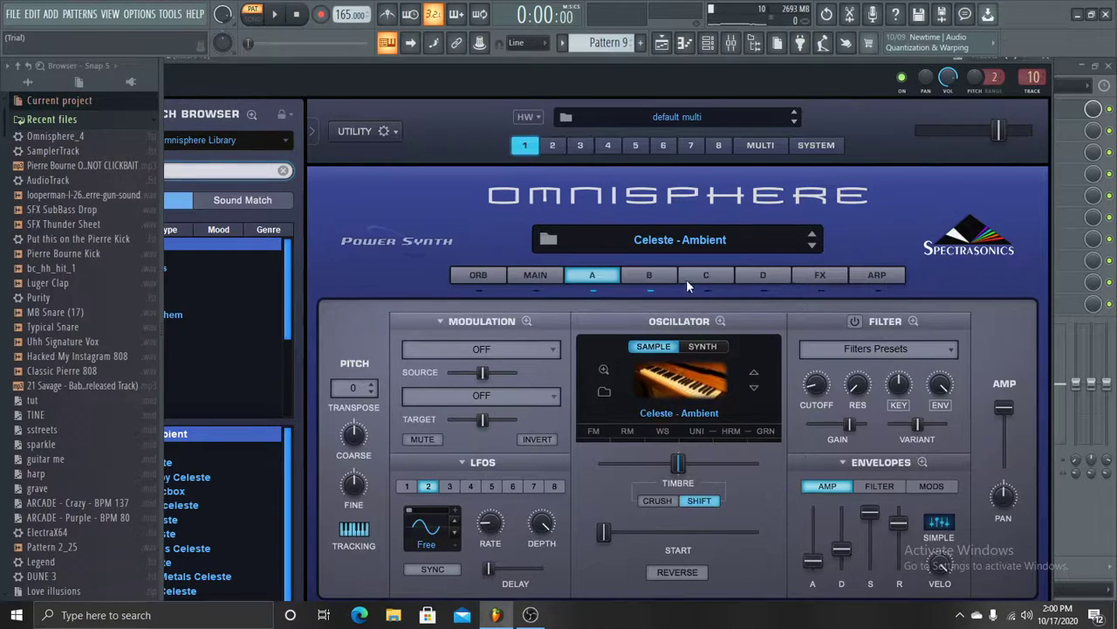
pyautogui.click(657, 276)
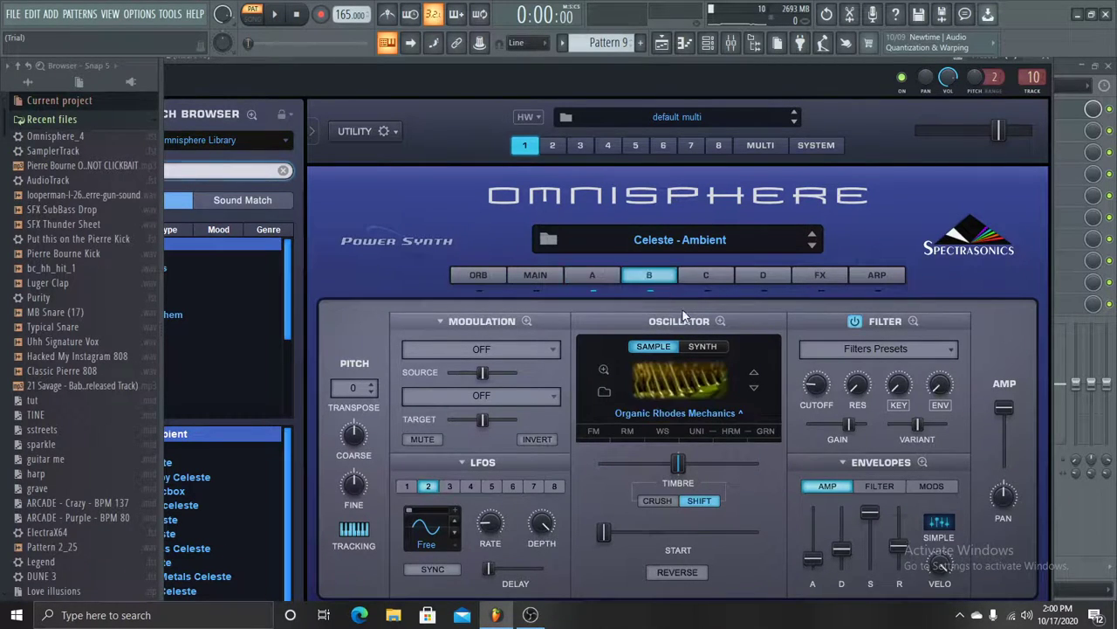
pyautogui.click(1052, 66)
pyautogui.click(688, 46)
pyautogui.press('space')
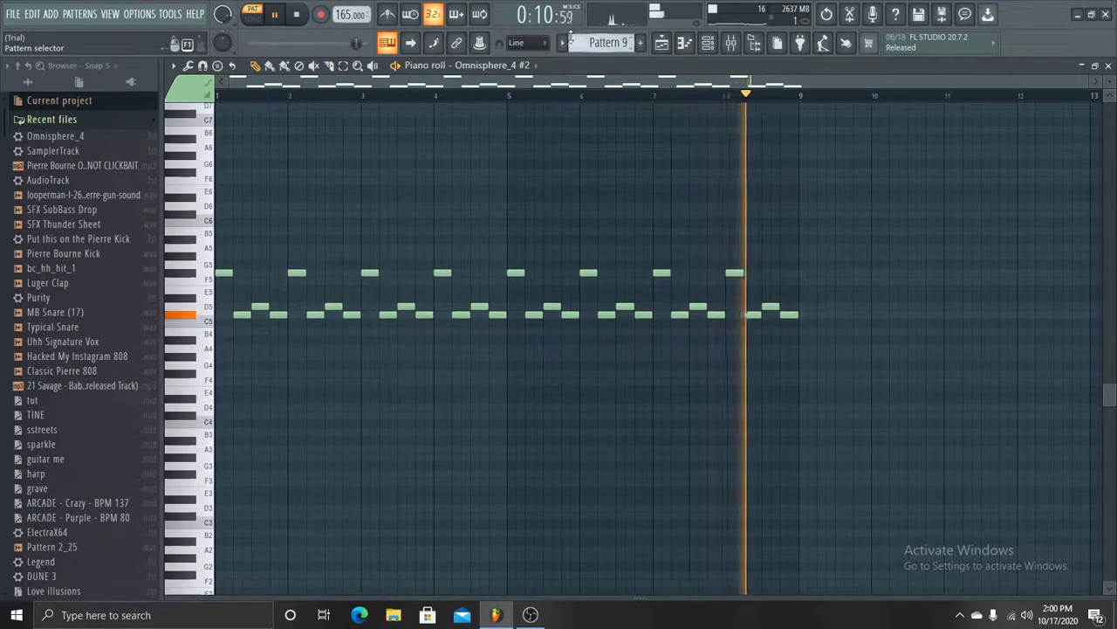
# Step: Switch to Pattern 6 and view the slot 1 Fruity Chorus and Fruity delay bank settings on the Omnisphere_4 mixer track
pyautogui.click(564, 43)
pyautogui.click(587, 128)
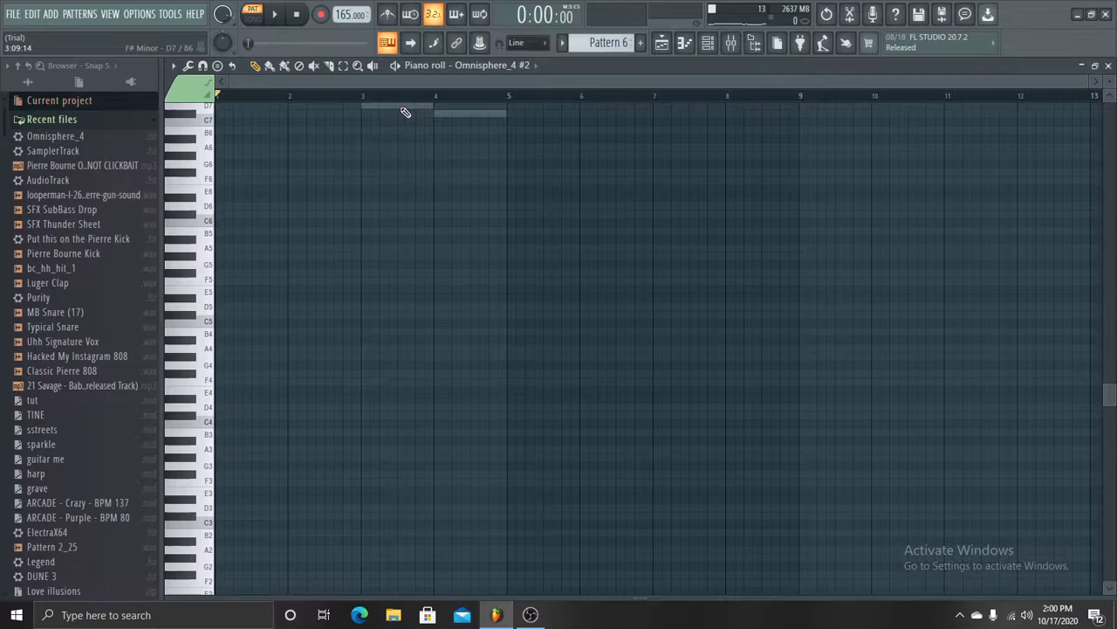
pyautogui.click(710, 42)
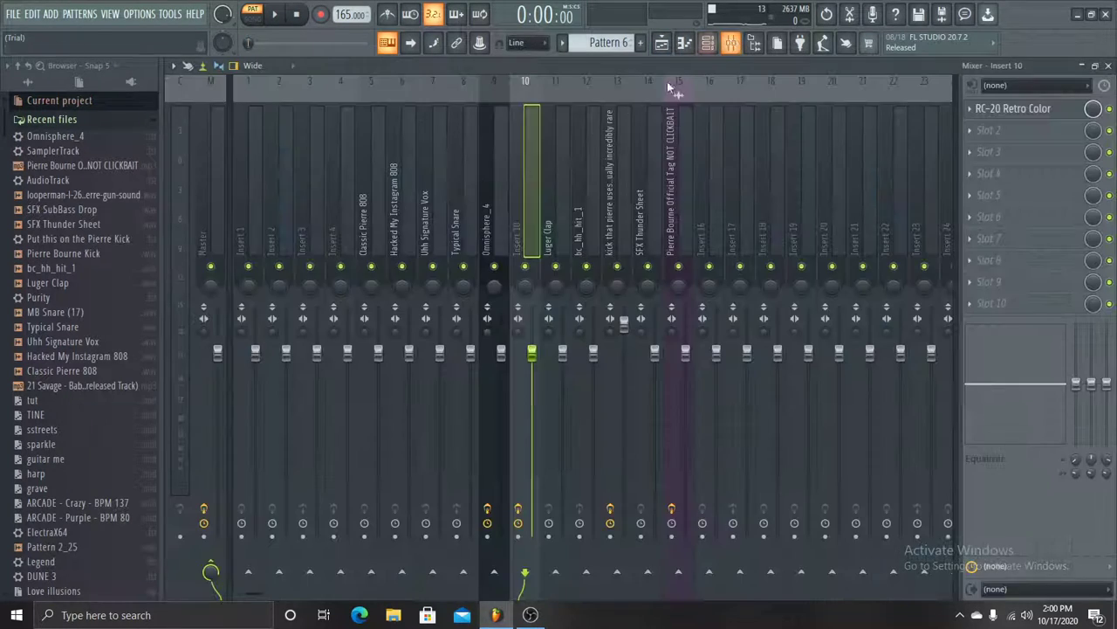
pyautogui.click(502, 158)
pyautogui.click(987, 116)
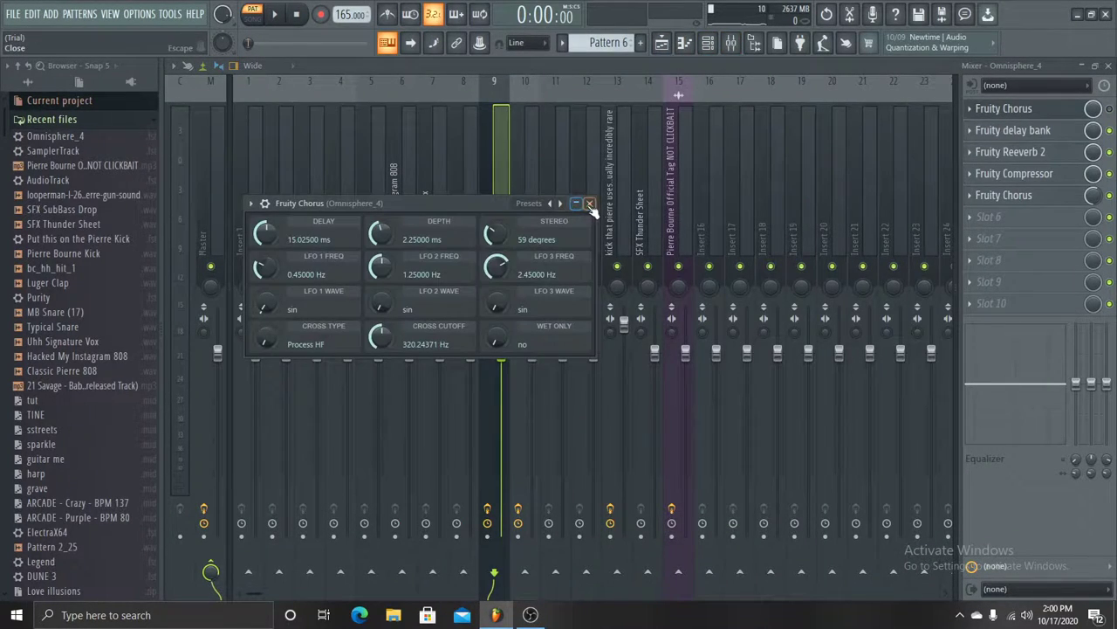
pyautogui.click(590, 205)
pyautogui.click(994, 137)
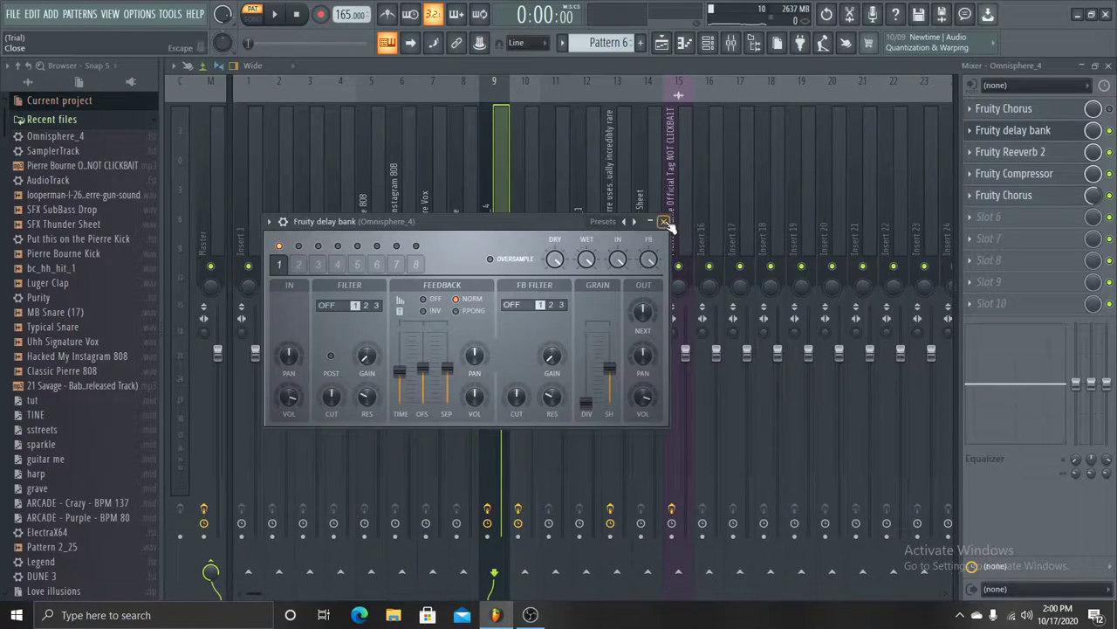
pyautogui.click(666, 223)
# Step: View the Fruity Reeverb 2, Fruity Compressor and slot 5 Fruity Chorus settings on the Omnisphere_4 mixer track
pyautogui.click(996, 152)
pyautogui.click(646, 239)
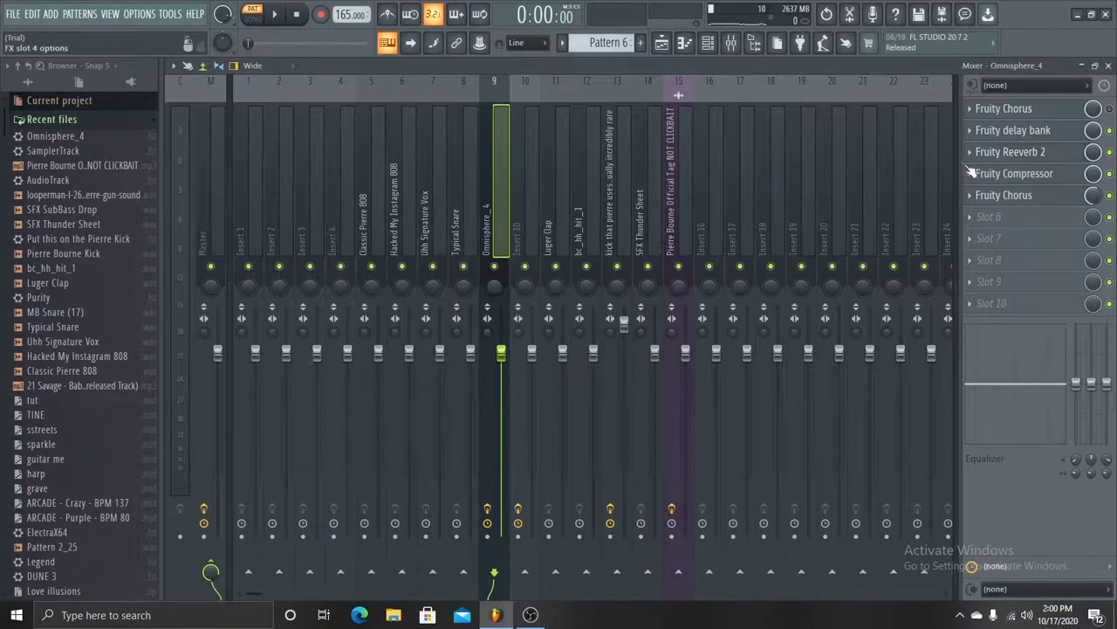
pyautogui.click(1012, 173)
pyautogui.click(643, 258)
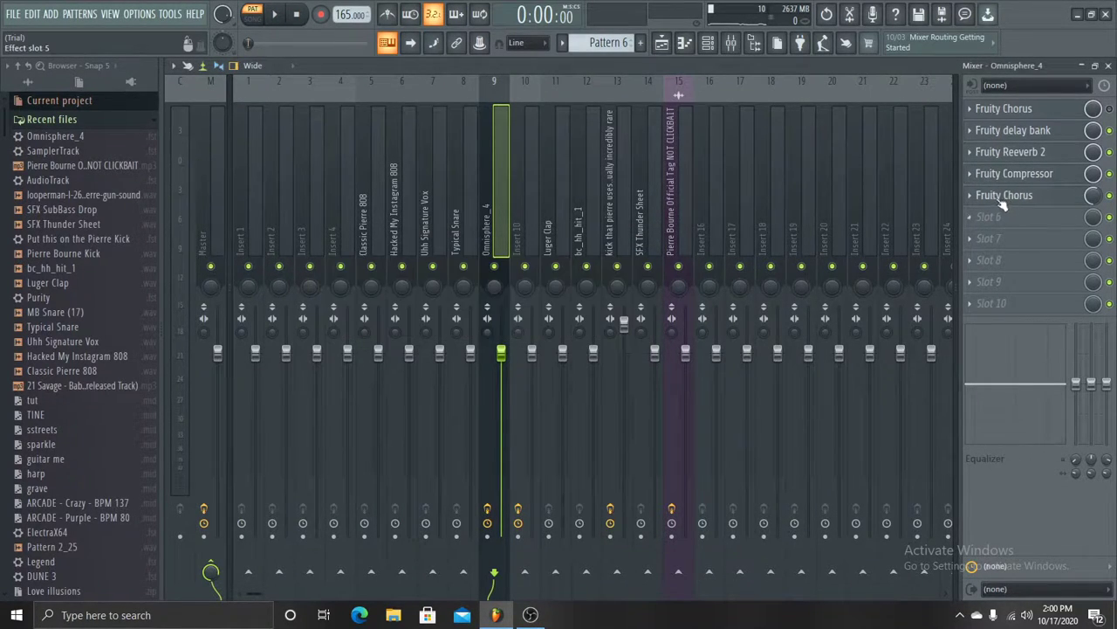
pyautogui.click(1001, 200)
pyautogui.click(515, 130)
# Step: Play back the Omnisphere_4 notes of Pattern 6 and Pattern 7 in the piano roll
pyautogui.press('F7')
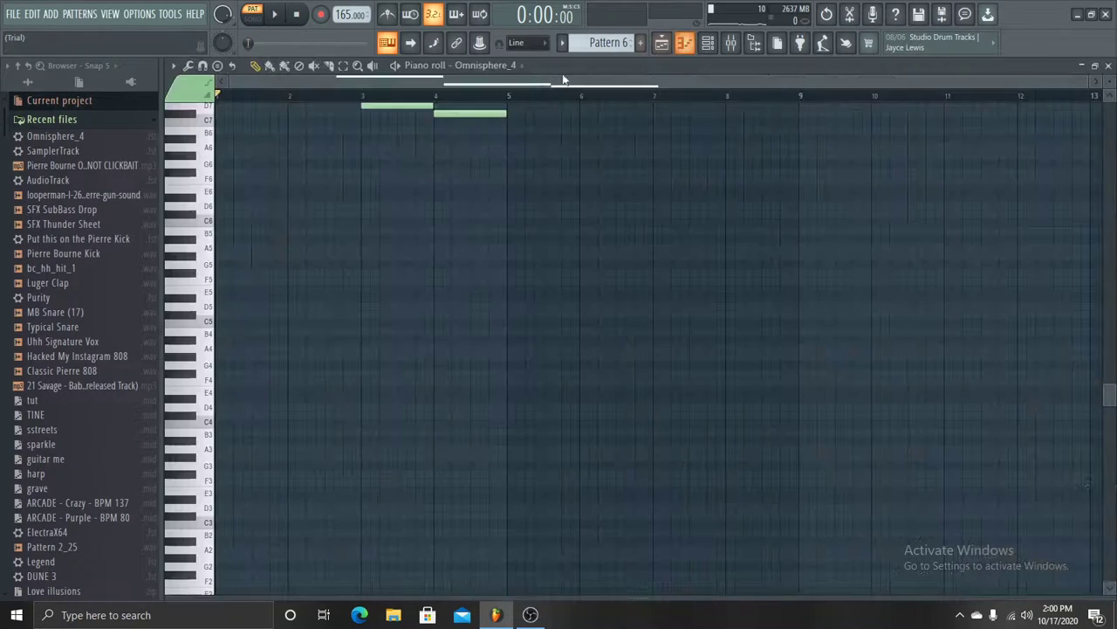
pyautogui.scroll(3, 300, 167)
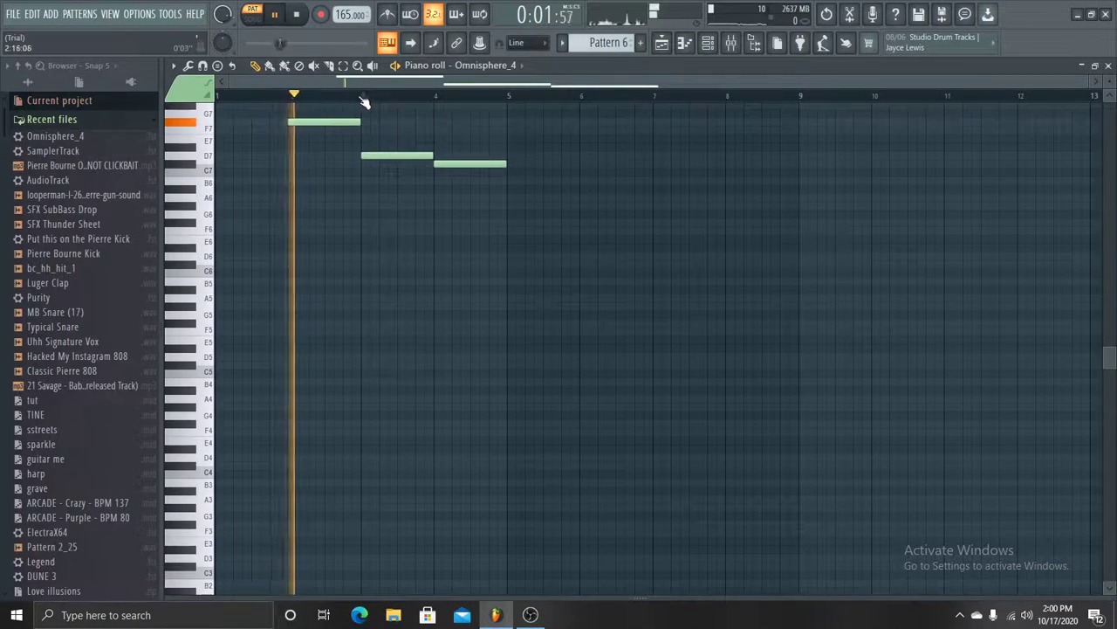
pyautogui.scroll(3, 324, 282)
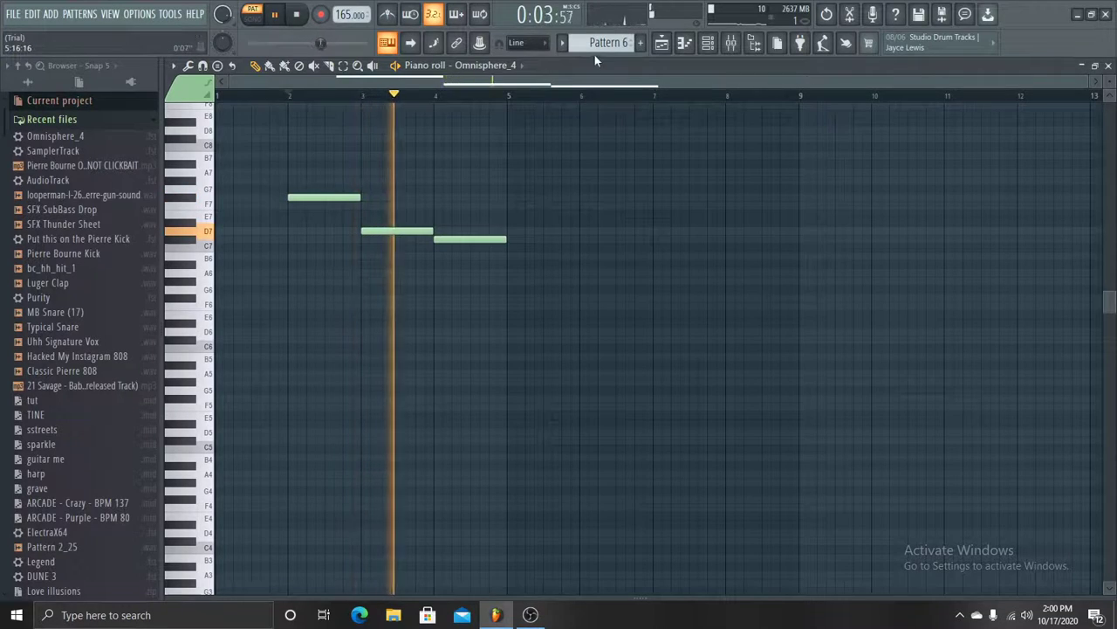
pyautogui.scroll(-1, 595, 44)
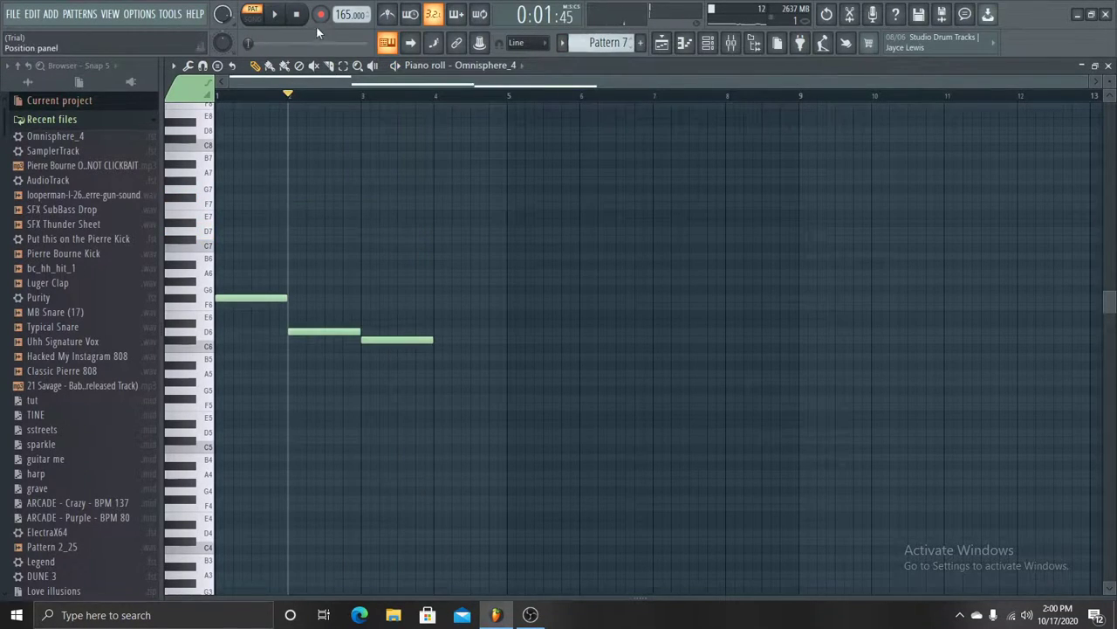
pyautogui.press('space')
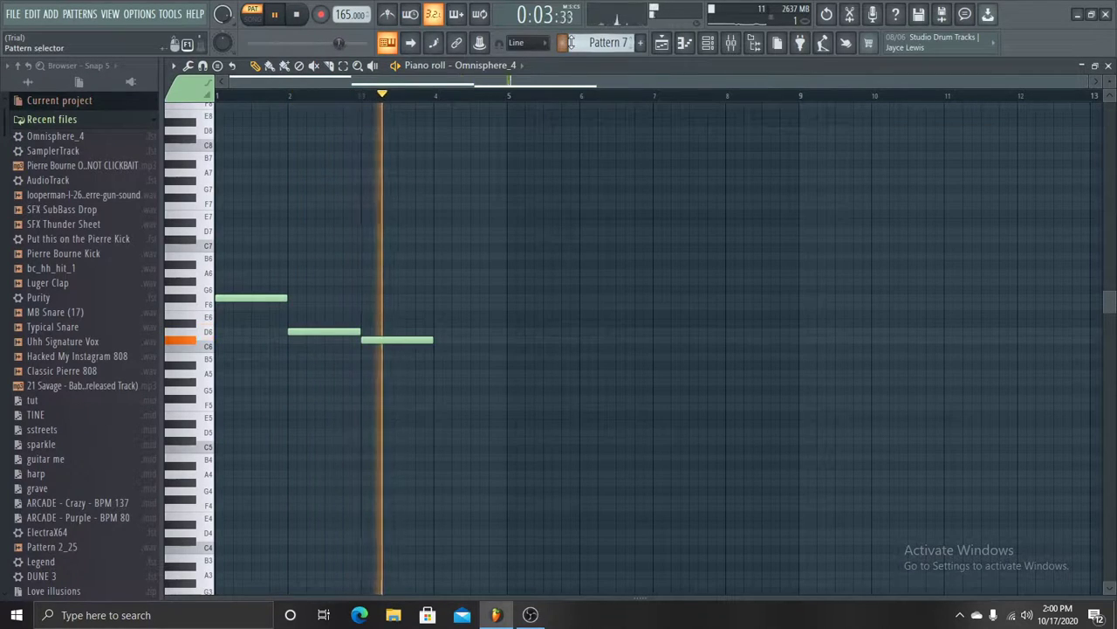
# Step: Browse through the project's patterns and select Pattern 15
pyautogui.scroll(1, 572, 43)
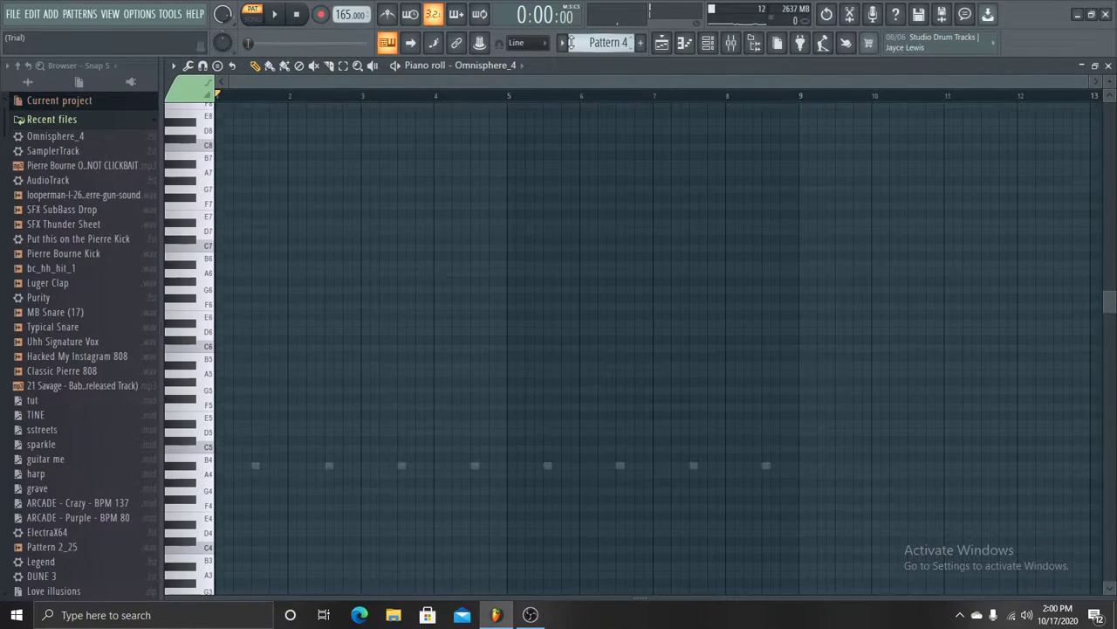
pyautogui.scroll(1, 572, 42)
pyautogui.scroll(-6, 572, 43)
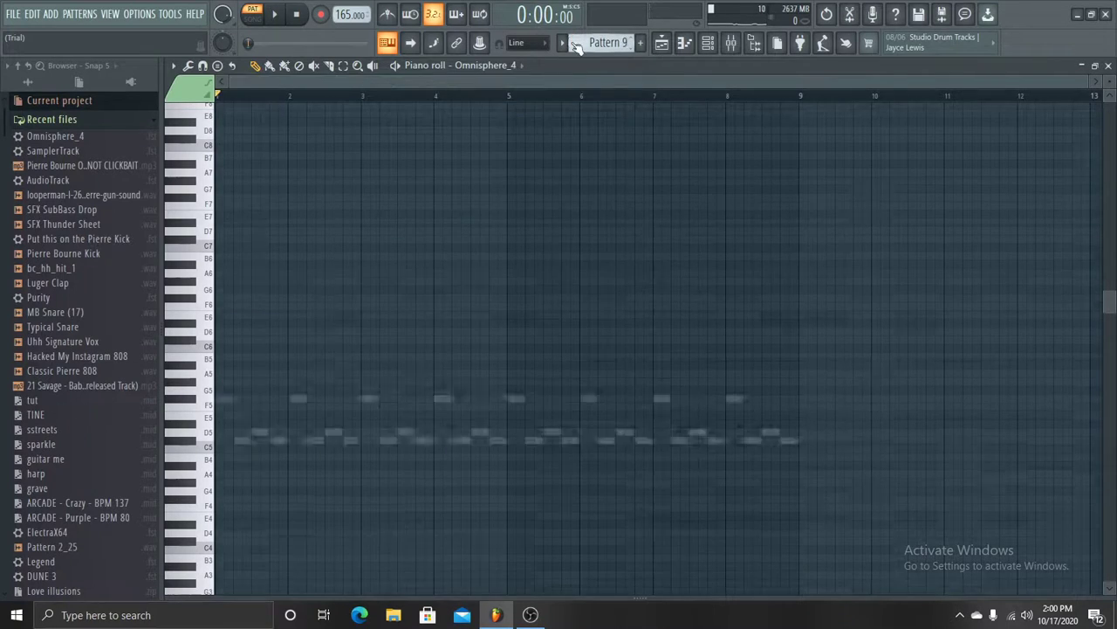
pyautogui.scroll(-1, 572, 43)
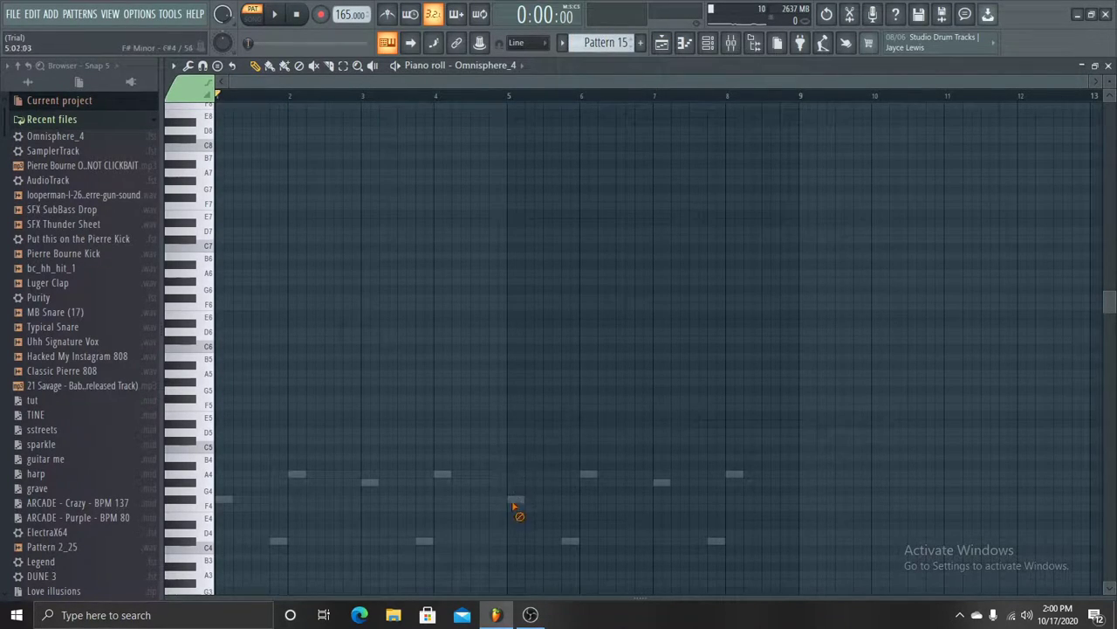
# Step: View the patch loaded in Omnisphere_4 #3 and play back its Pattern 15 melody in the piano roll
pyautogui.click(710, 43)
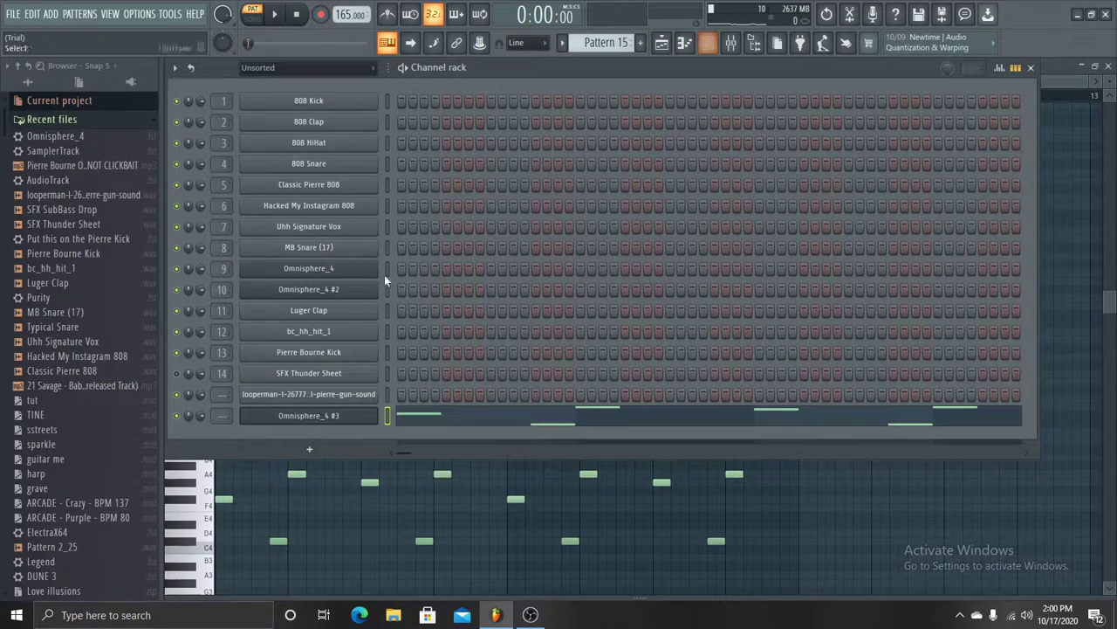
pyautogui.click(339, 418)
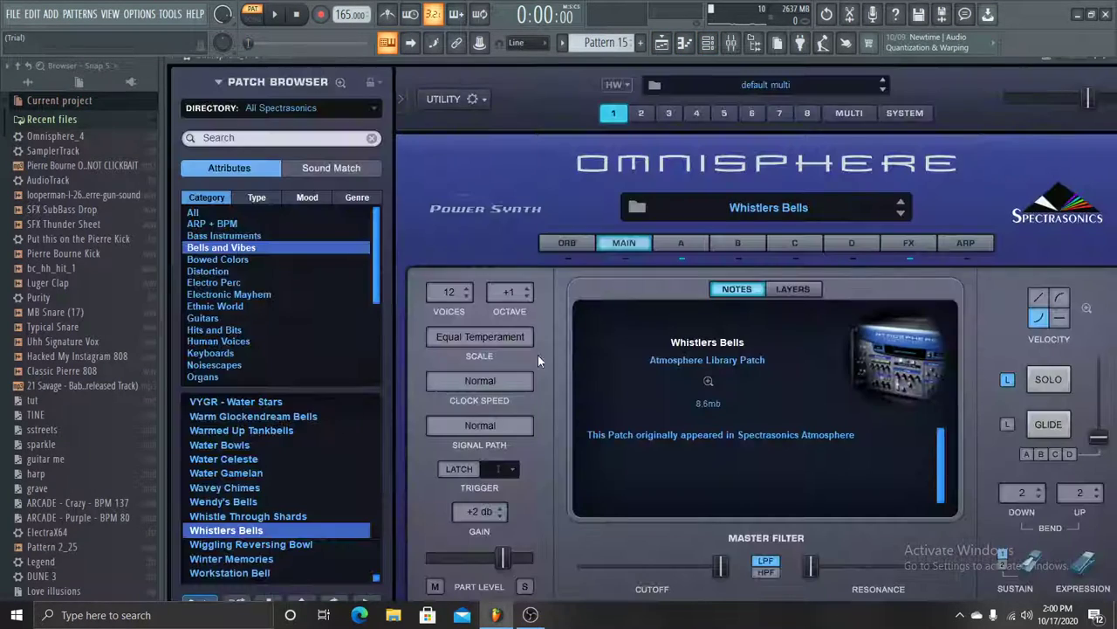
pyautogui.click(682, 57)
pyautogui.click(1047, 61)
pyautogui.click(1030, 67)
pyautogui.press('space')
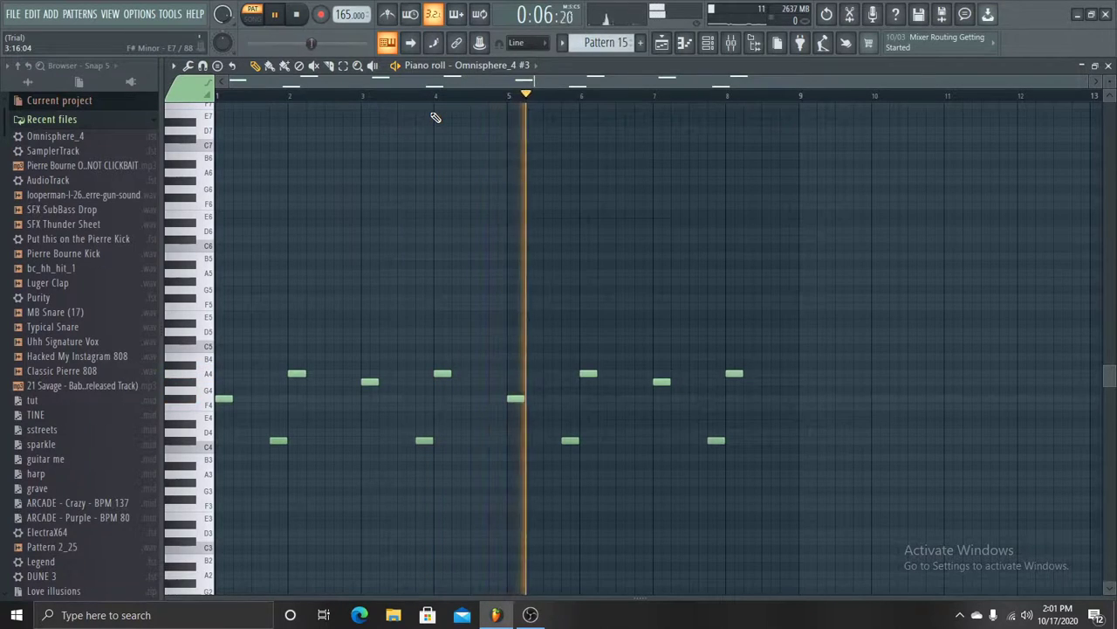
pyautogui.press('space')
# Step: Switch to Pattern 1, play back its Hacked My Instagram 808 bassline and view that channel's volume envelope settings
pyautogui.click(564, 46)
pyautogui.click(585, 62)
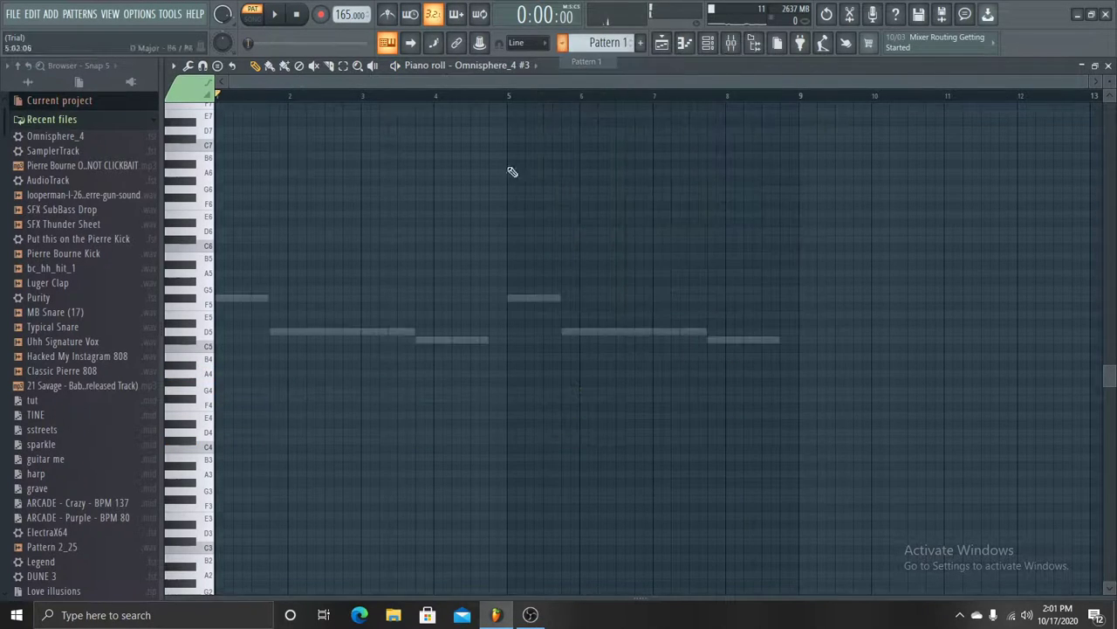
pyautogui.doubleClick(385, 336)
pyautogui.press('space')
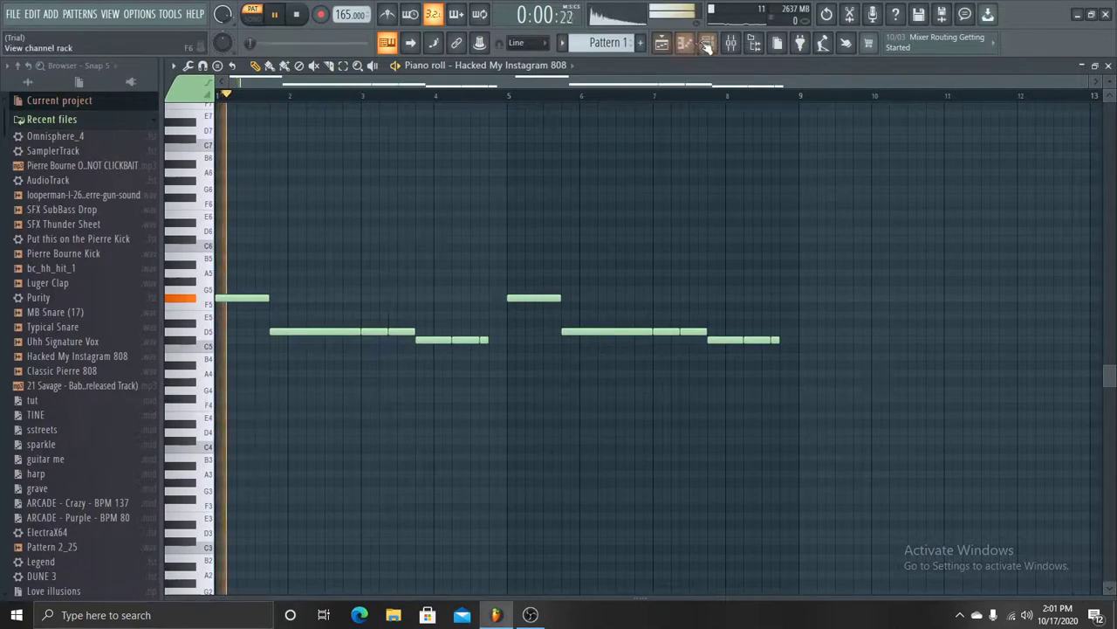
pyautogui.click(708, 41)
pyautogui.click(318, 208)
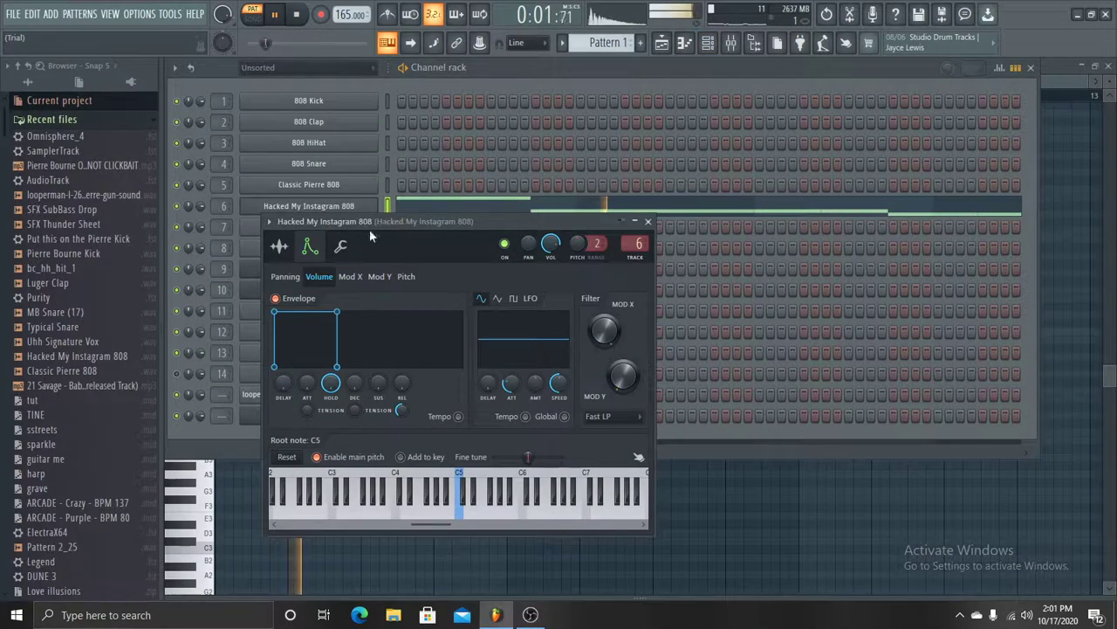
pyautogui.click(665, 49)
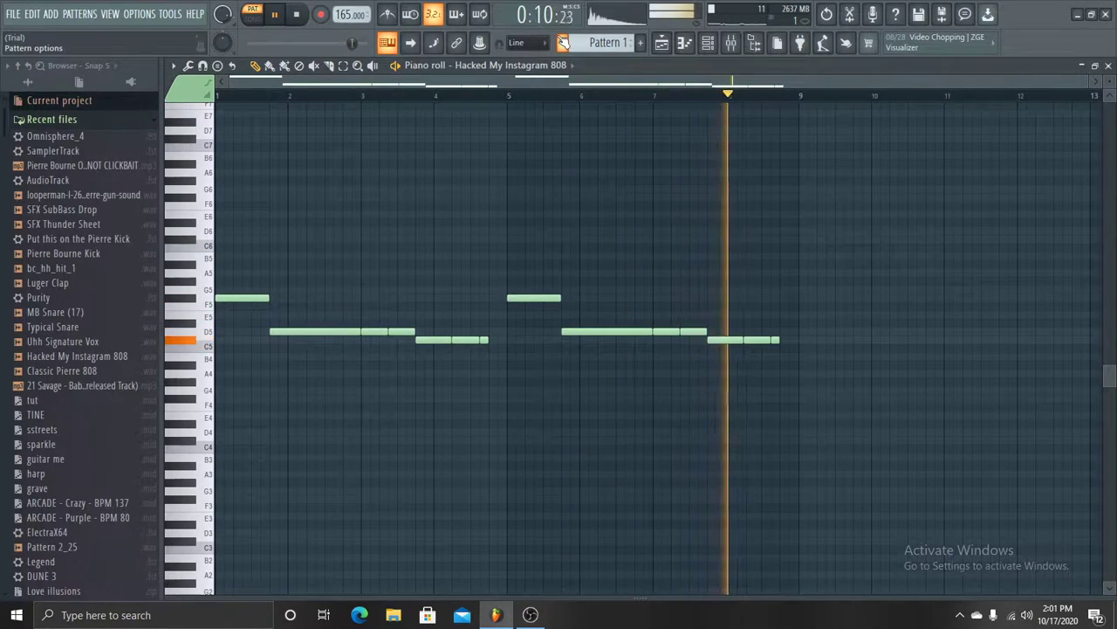
pyautogui.press('space')
# Step: Switch to Pattern 2 and play back its notes, jumping ahead to bar 3 and bar 5
pyautogui.scroll(-1, 590, 44)
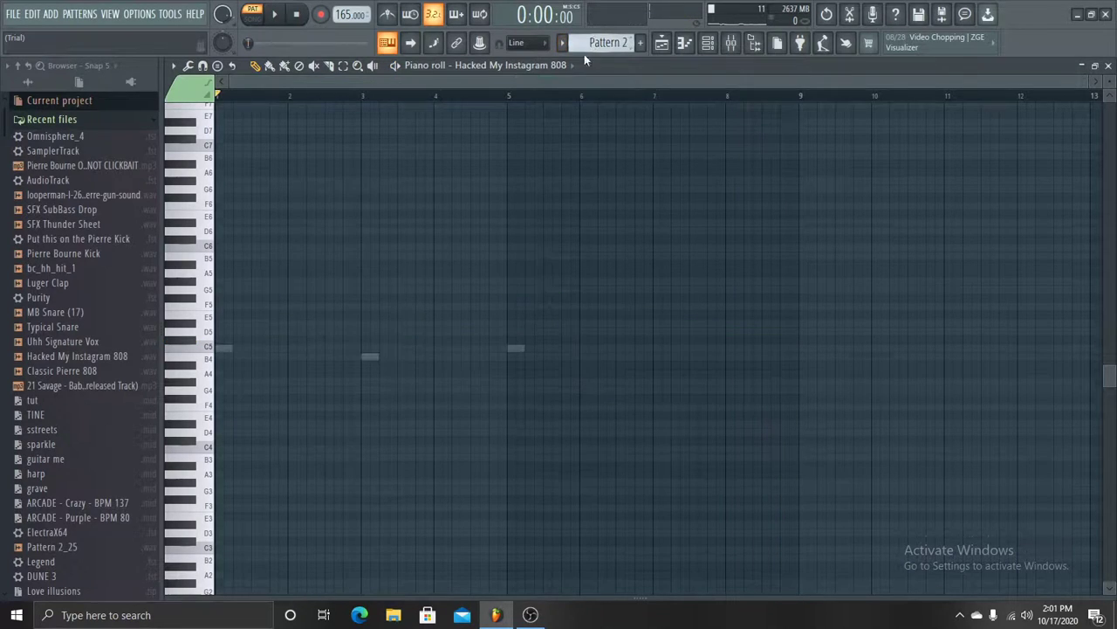
pyautogui.press('space')
pyautogui.click(364, 94)
pyautogui.click(519, 96)
pyautogui.press('space')
# Step: Play back the Classic Pierre 808 notes in Pattern 3 and review the MB Snare (17) notes in Pattern 4
pyautogui.scroll(-1, 590, 42)
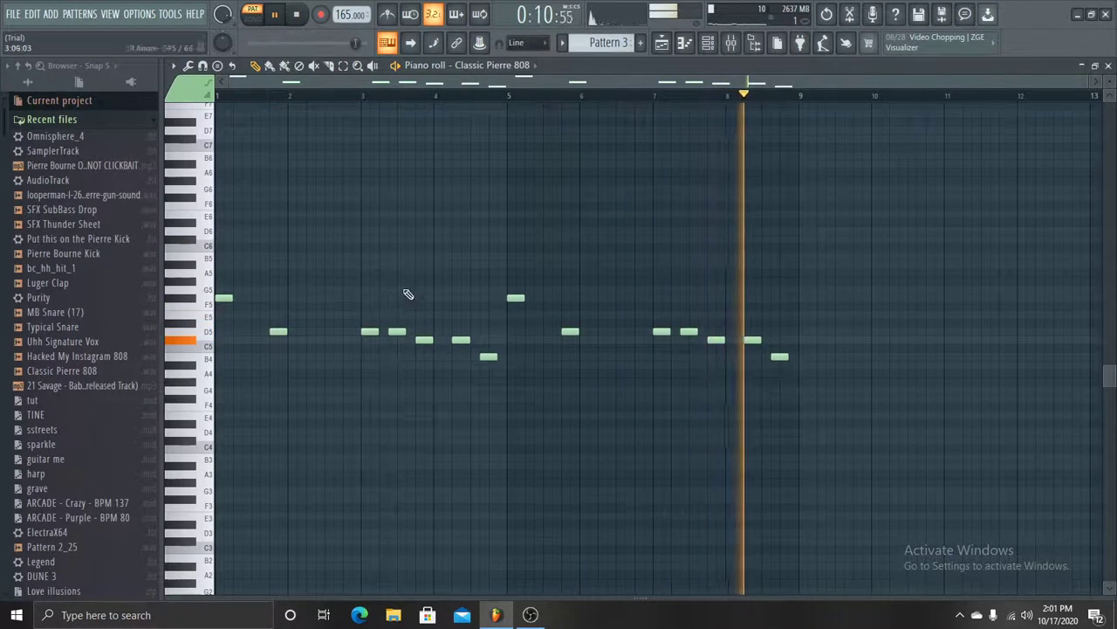
pyautogui.press('space')
pyautogui.scroll(-1, 608, 42)
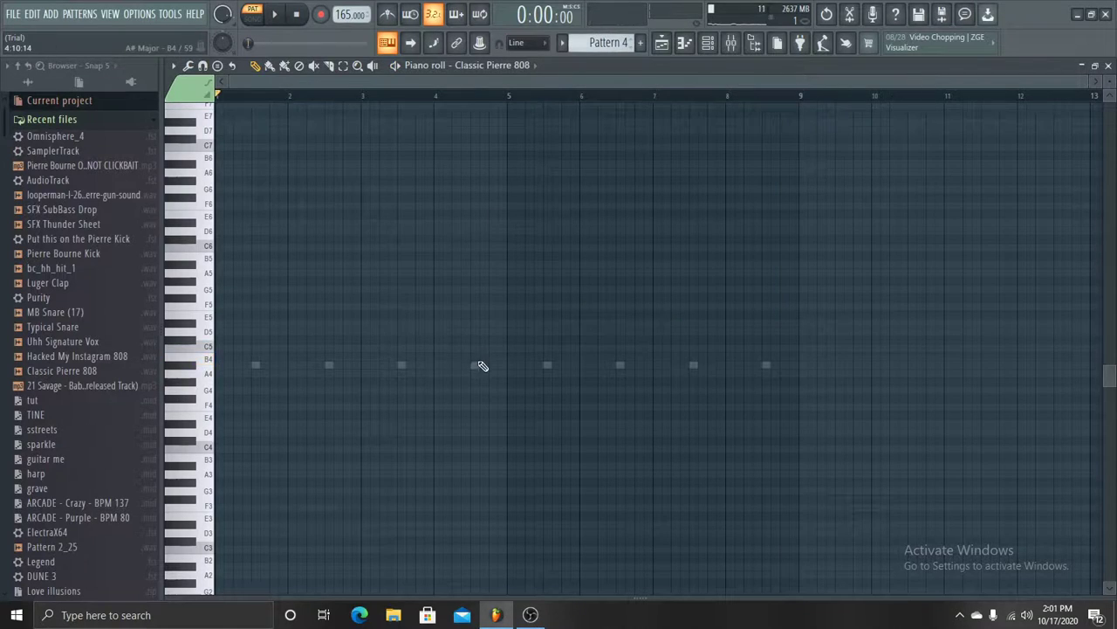
pyautogui.moveTo(249, 98); pyautogui.dragTo(262, 95)
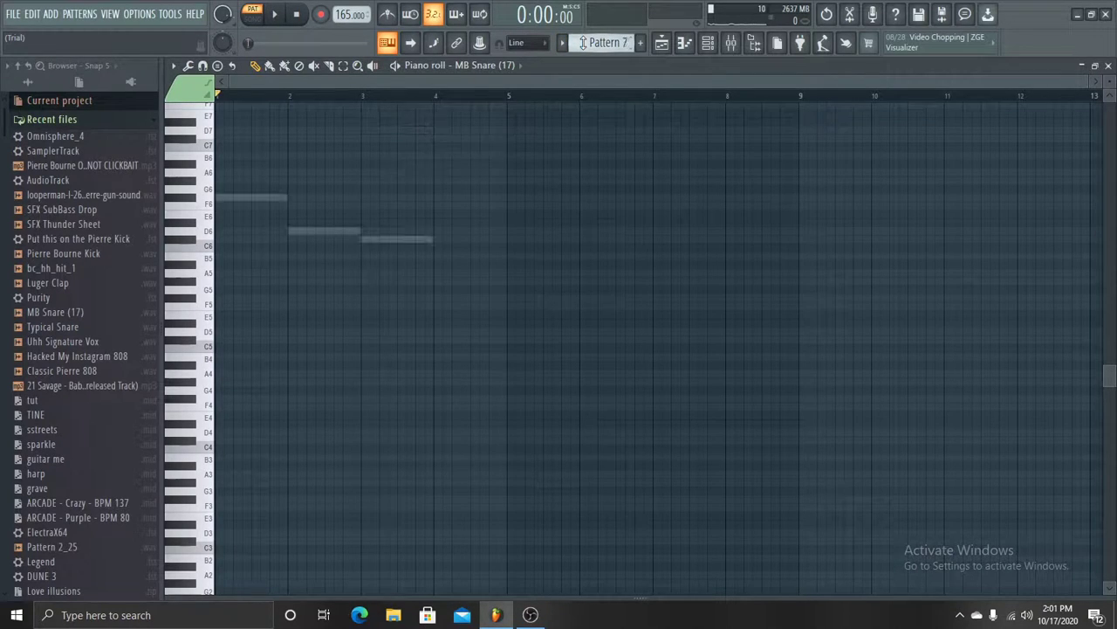
# Step: Play back the Luger Clap notes in Pattern 10 and move on to Pattern 11
pyautogui.scroll(-1, 584, 42)
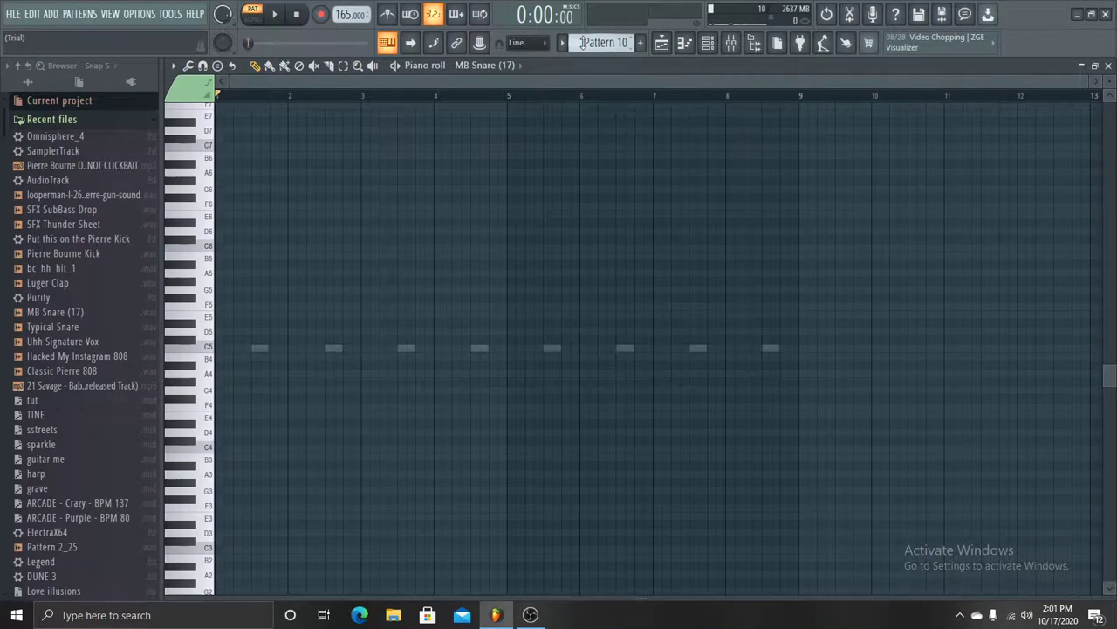
pyautogui.press('space')
pyautogui.doubleClick(480, 349)
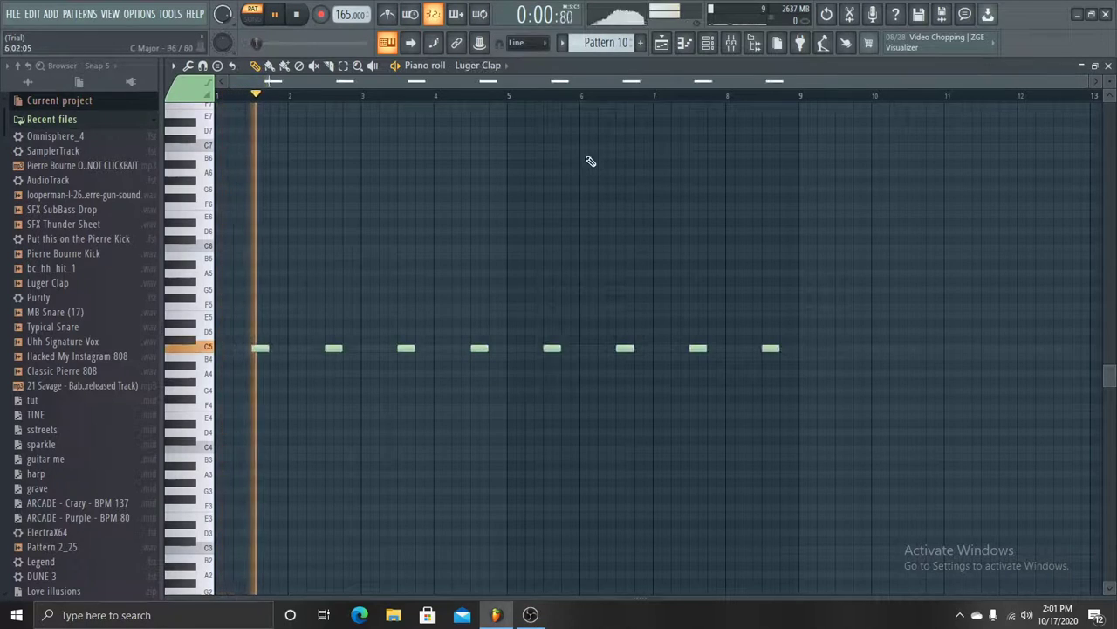
pyautogui.scroll(-1, 606, 43)
pyautogui.press('space')
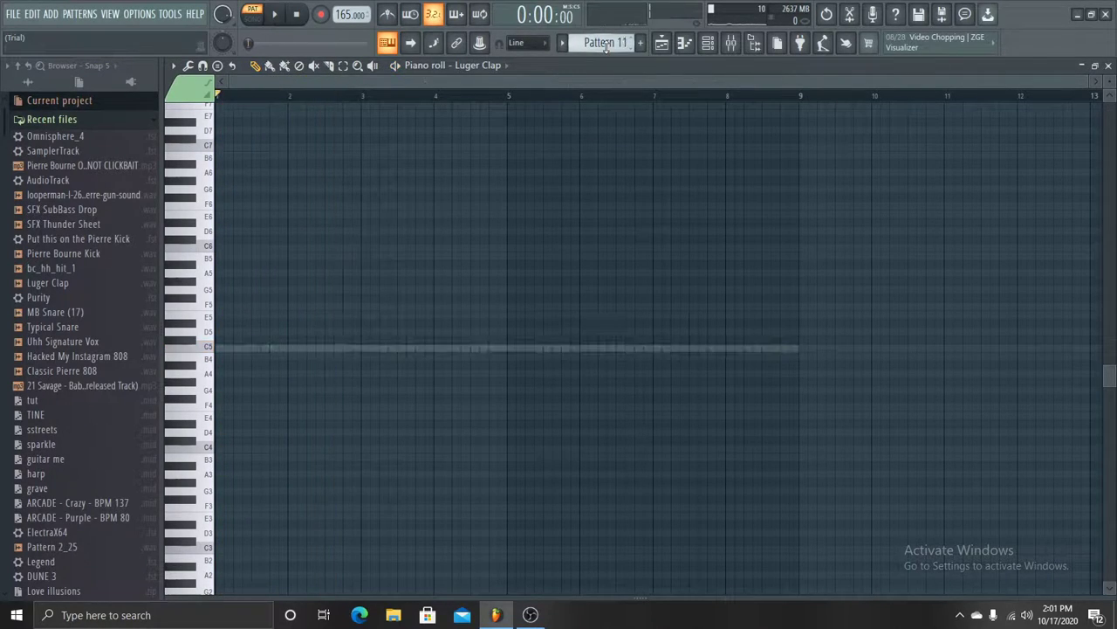
# Step: Play back the bc_hh_hit_1 hi-hat notes in Patterns 11 and 12, starting the latter from bar 4, and move on to Pattern 13
pyautogui.doubleClick(538, 350)
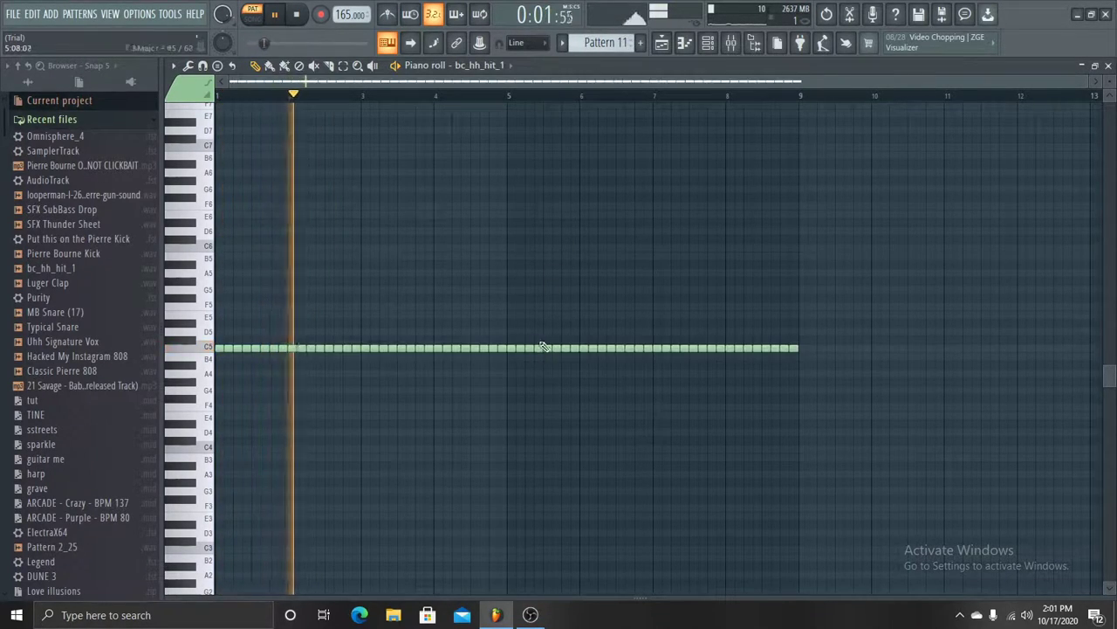
pyautogui.press('space')
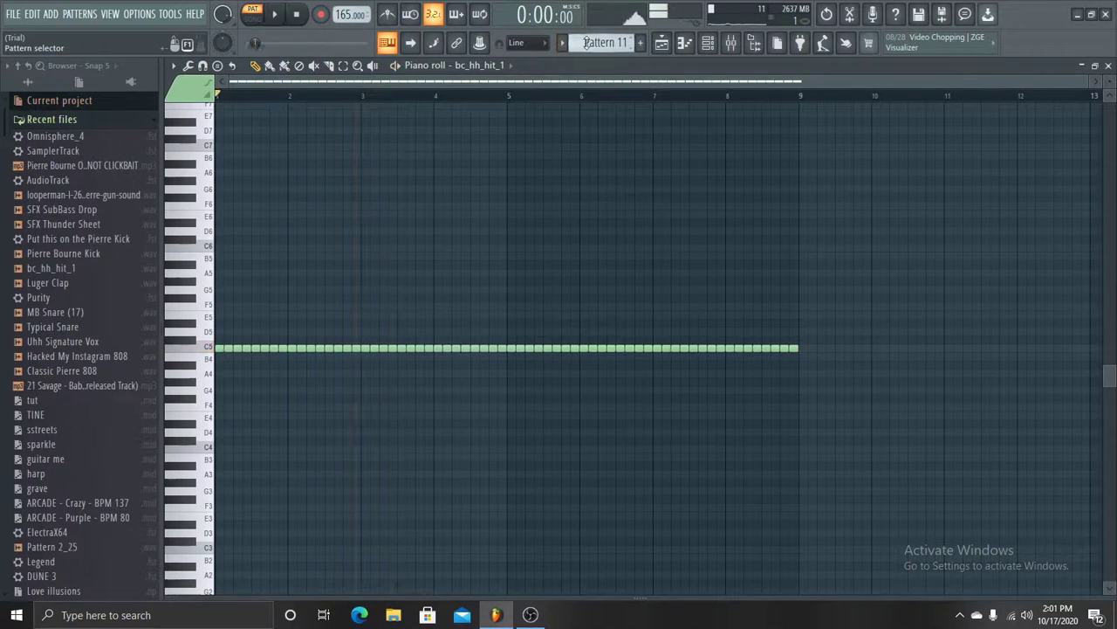
pyautogui.click(440, 94)
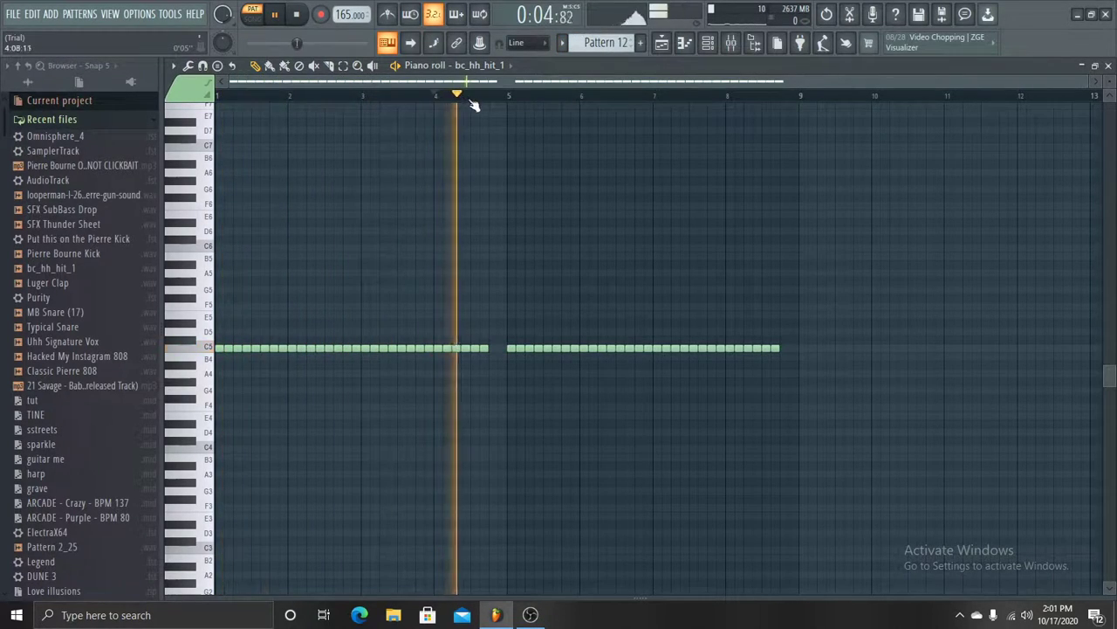
pyautogui.press('space')
pyautogui.scroll(-1, 583, 44)
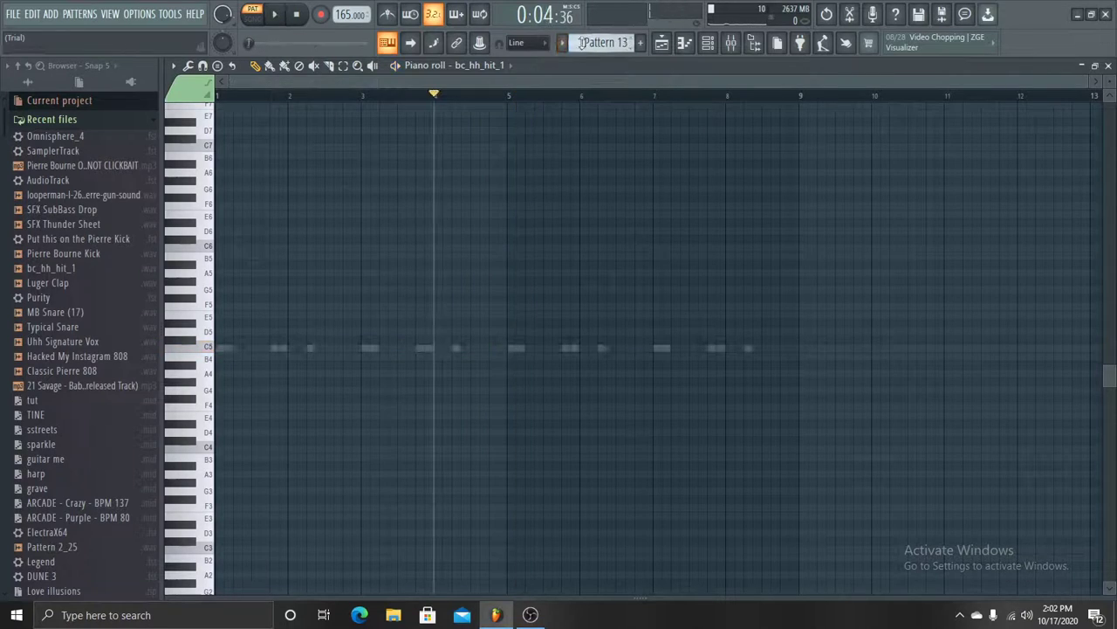
# Step: Play back the Pierre Bourne Kick notes in Pattern 13 and the looperman gun-sound notes in Pattern 14, and move on to Pattern 15
pyautogui.press('space')
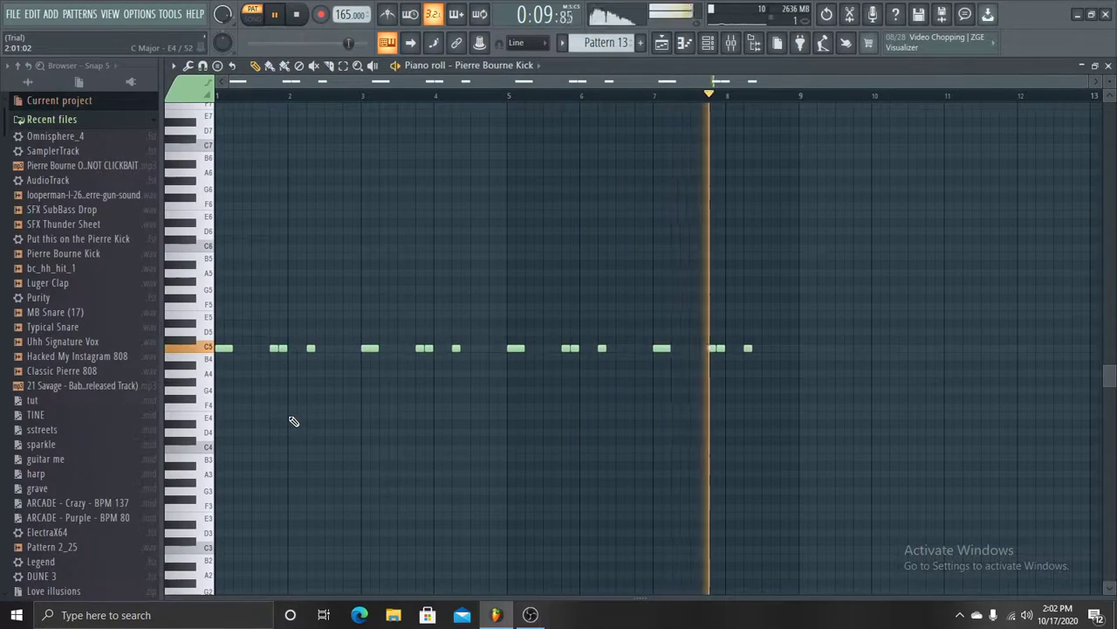
pyautogui.press('space')
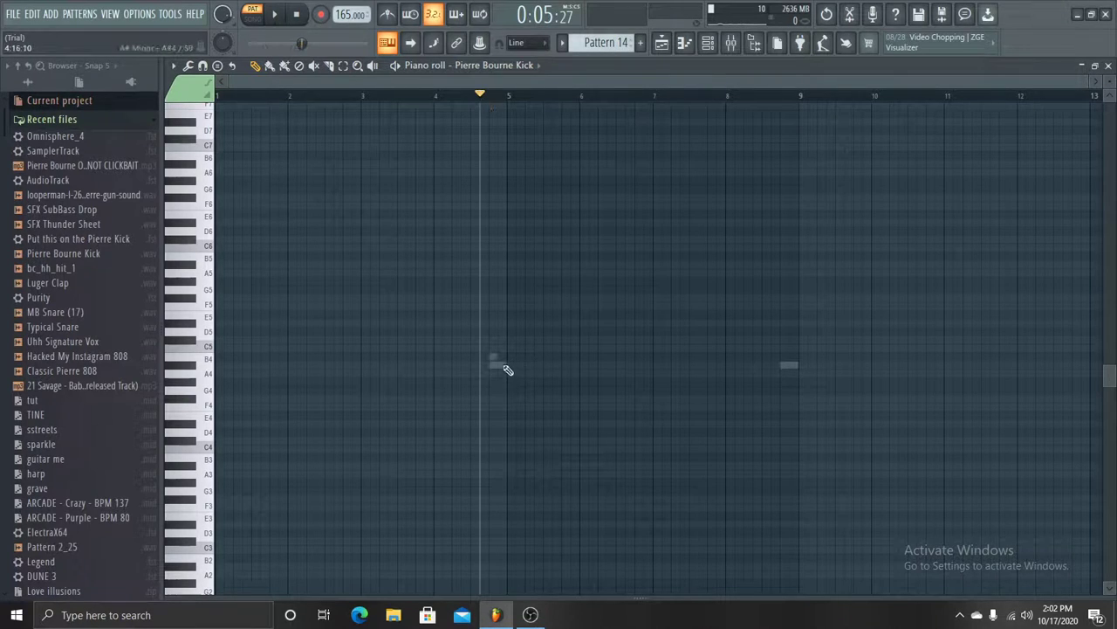
pyautogui.press('space')
pyautogui.press('space')
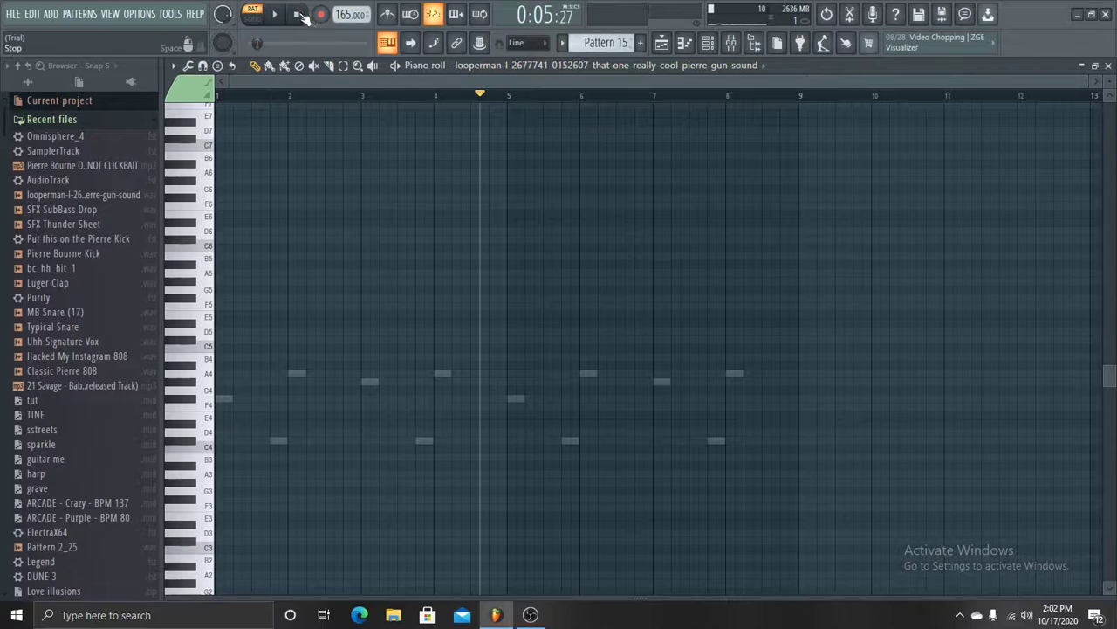
# Step: Show the playlist and view the sample settings of the Pierre Bourne Official Tag audio clip, closing them when done
pyautogui.click(662, 44)
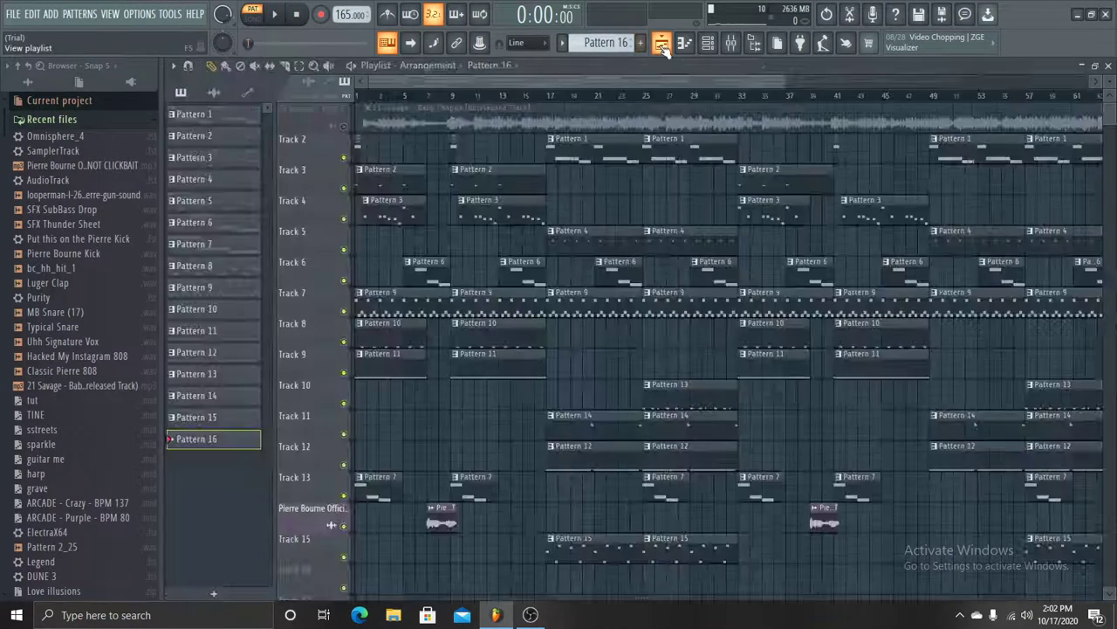
pyautogui.doubleClick(436, 522)
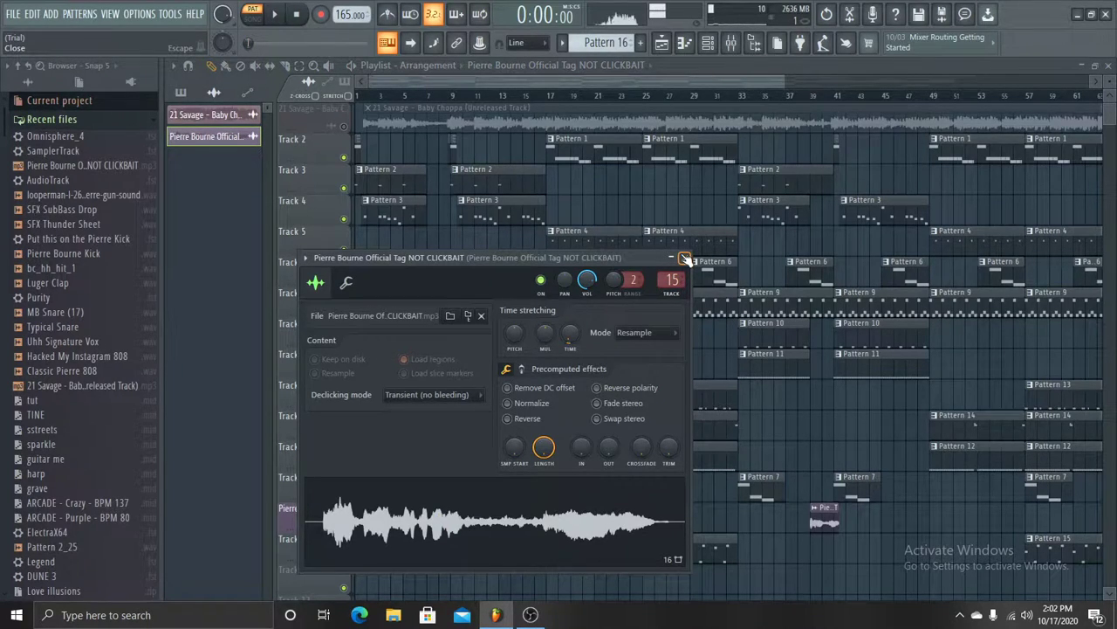
pyautogui.click(686, 259)
# Step: Play back the whole arrangement in song mode with the playlist auto-scrolling along the playhead, and stop playback
pyautogui.moveTo(784, 77); pyautogui.dragTo(395, 83)
pyautogui.press('space')
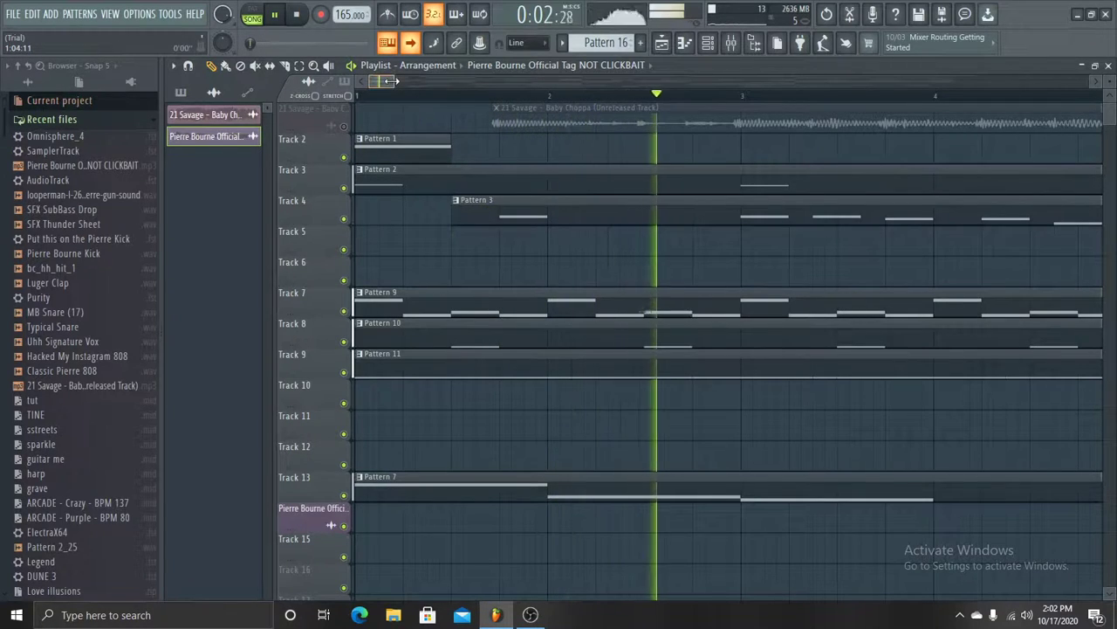
pyautogui.scroll(3, 545, 122)
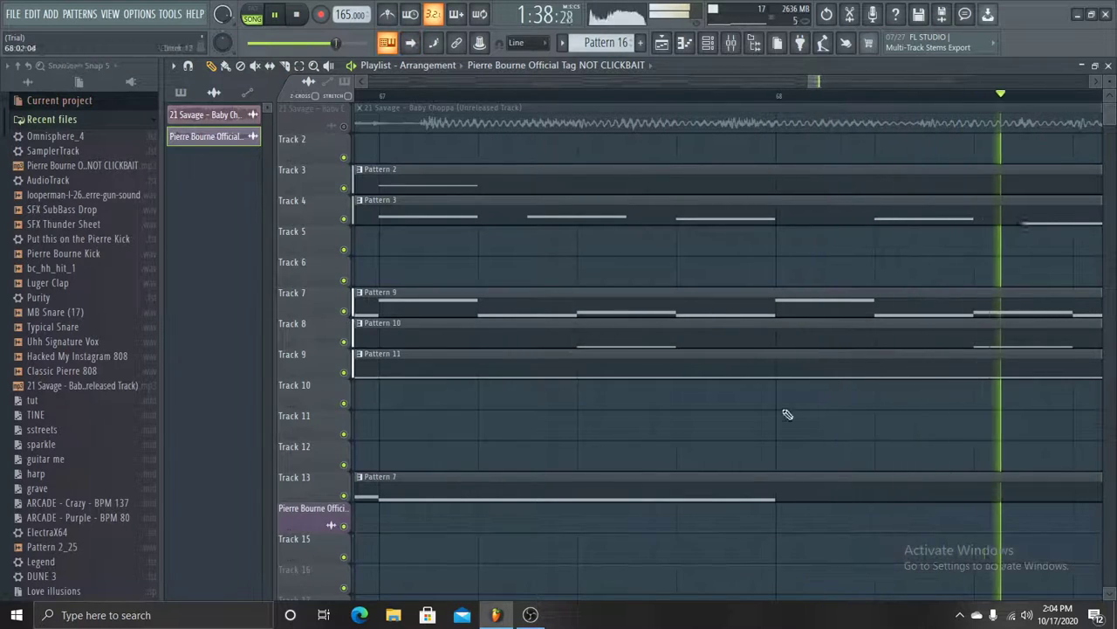
pyautogui.click(409, 44)
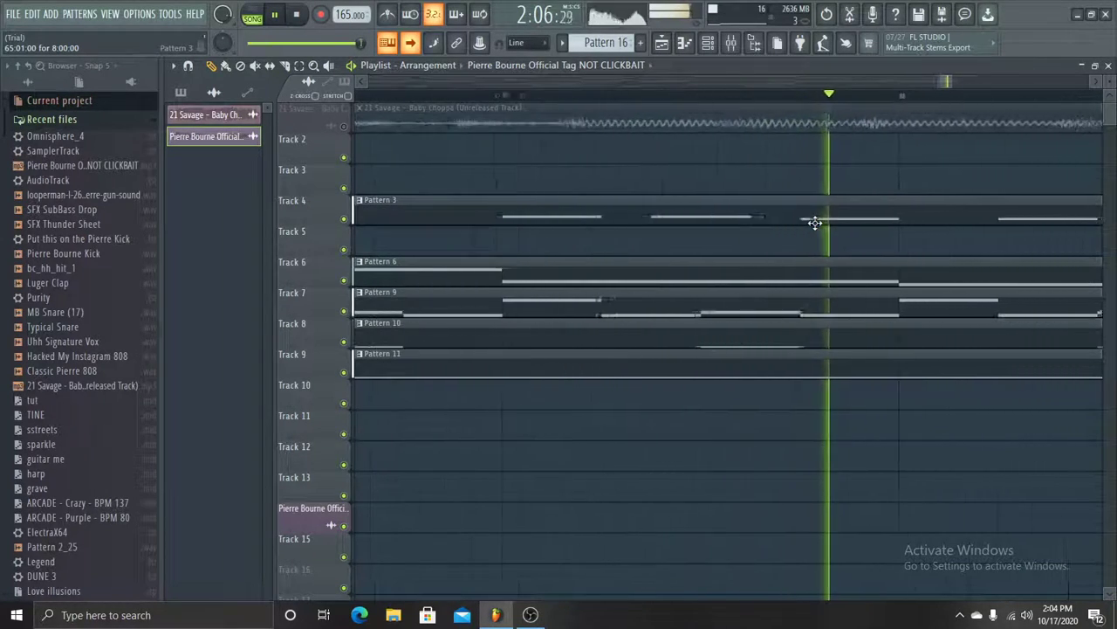
pyautogui.press('space')
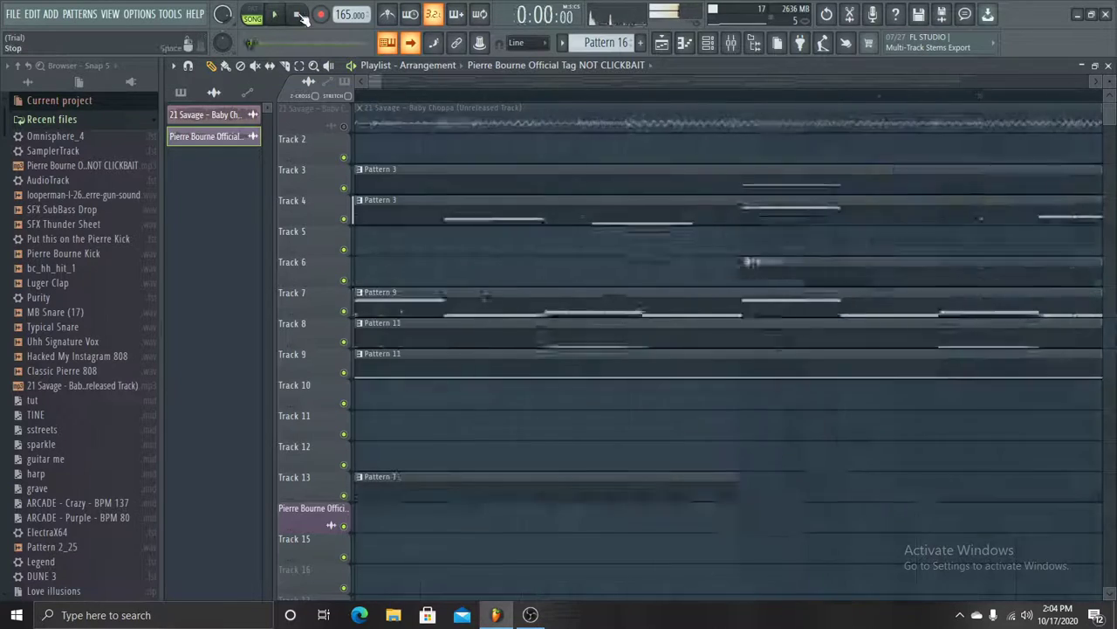